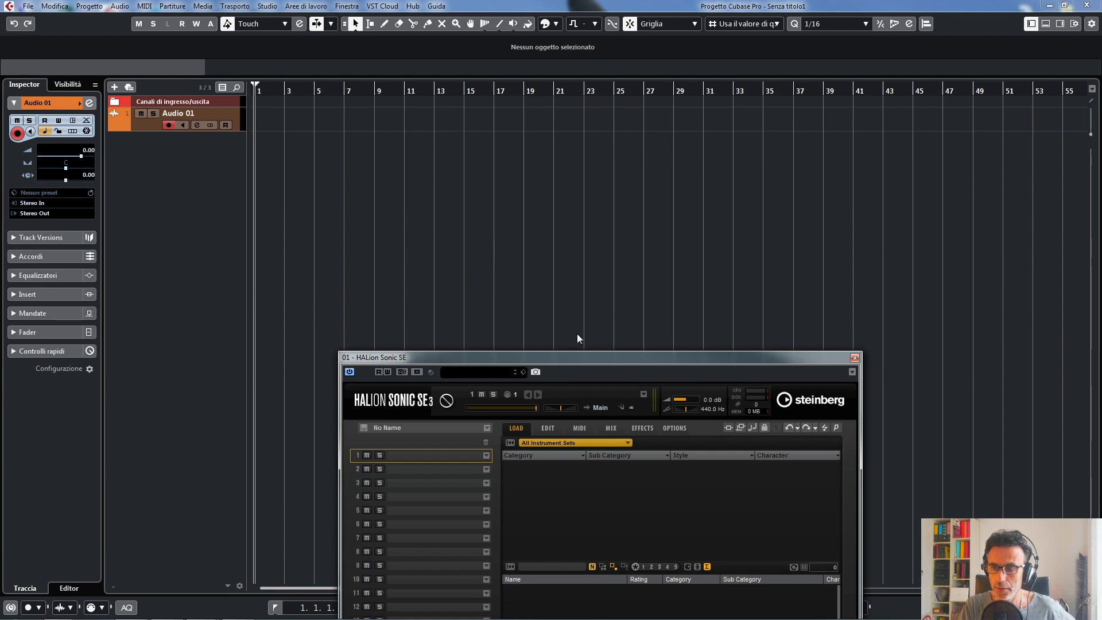
- Move the HALion Sonic SE window down clear of the track list and select the HALion Sonic instrument track
drag(655, 359, 597, 246)
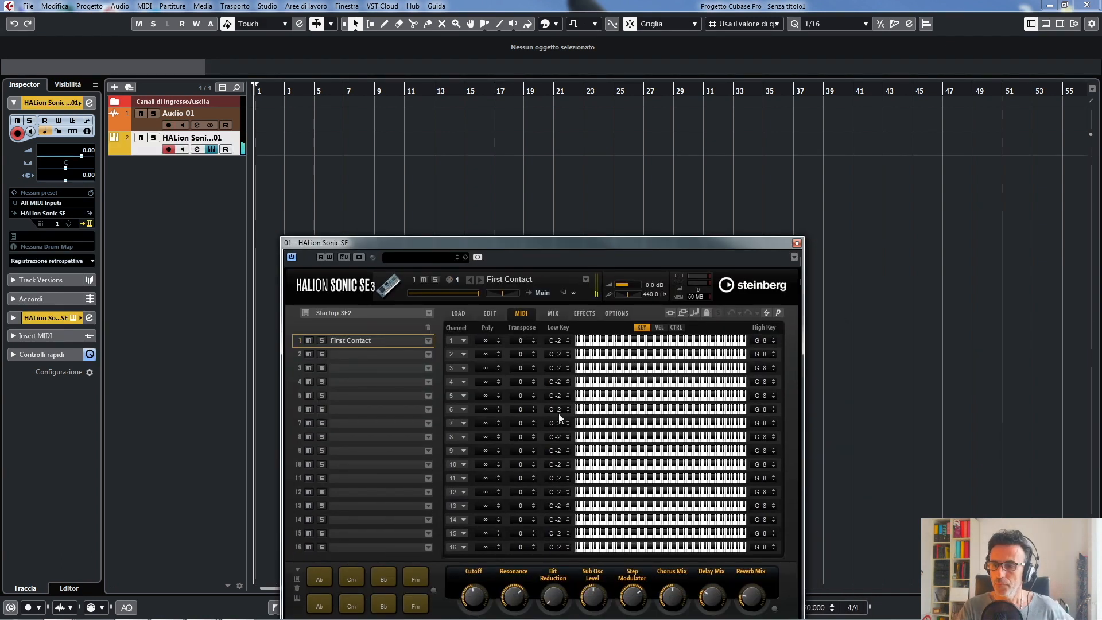
drag(524, 244, 27, 462)
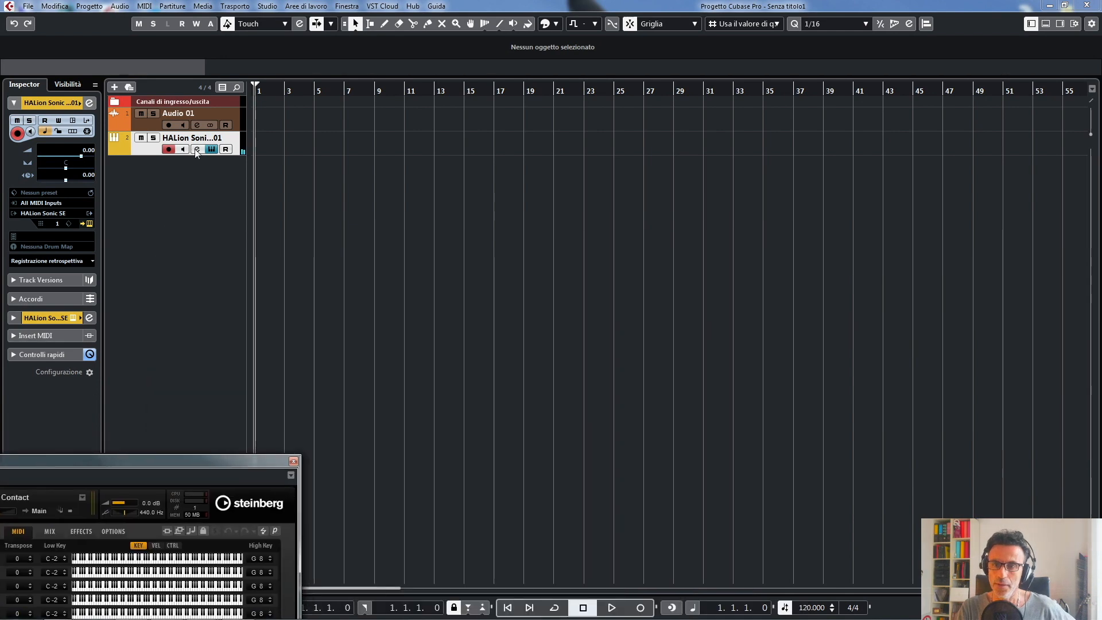
click(222, 112)
click(234, 144)
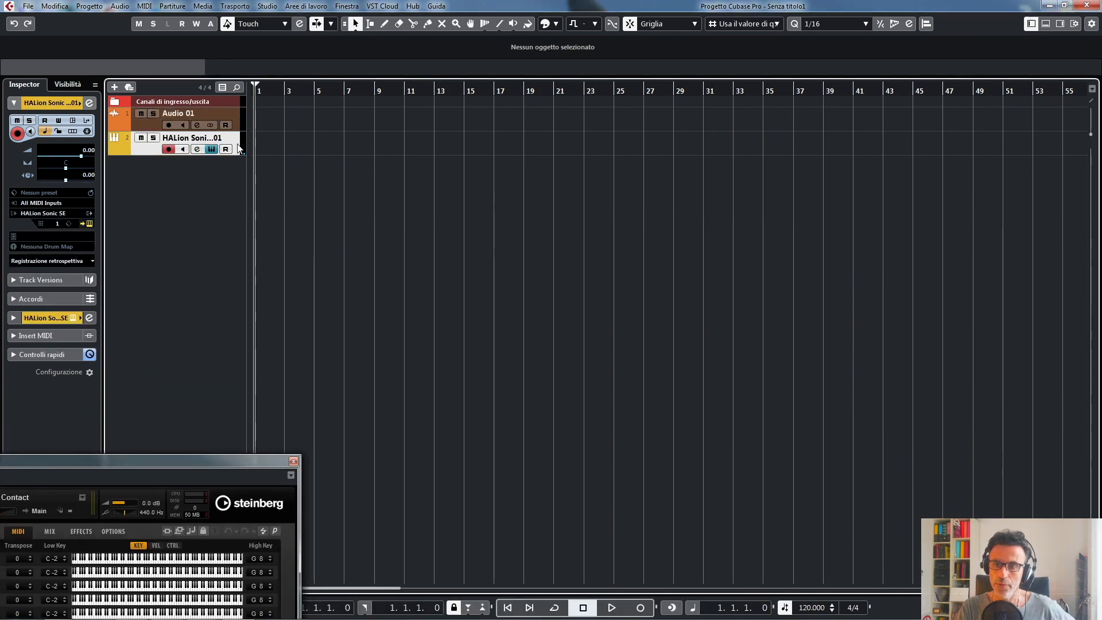
drag(207, 454, 660, 487)
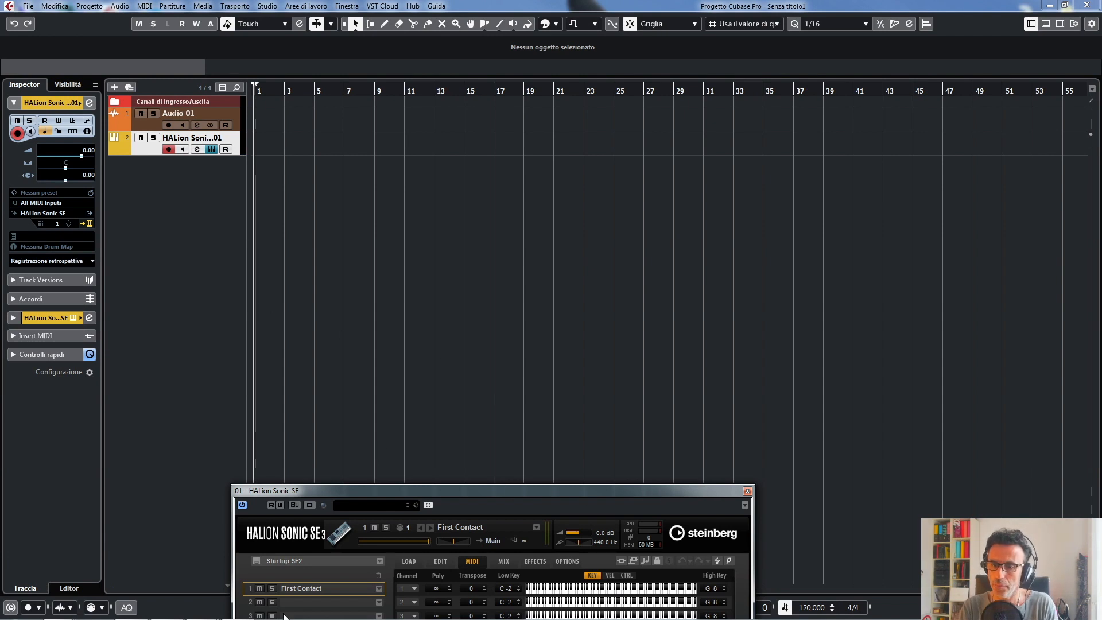
- Switch to the Orig.ZipDj folder in Windows Explorer and make a copy of the Alesso_Vs._OneRepublic If_I_Lose_Myself Radio_Edit-126 file
click(201, 608)
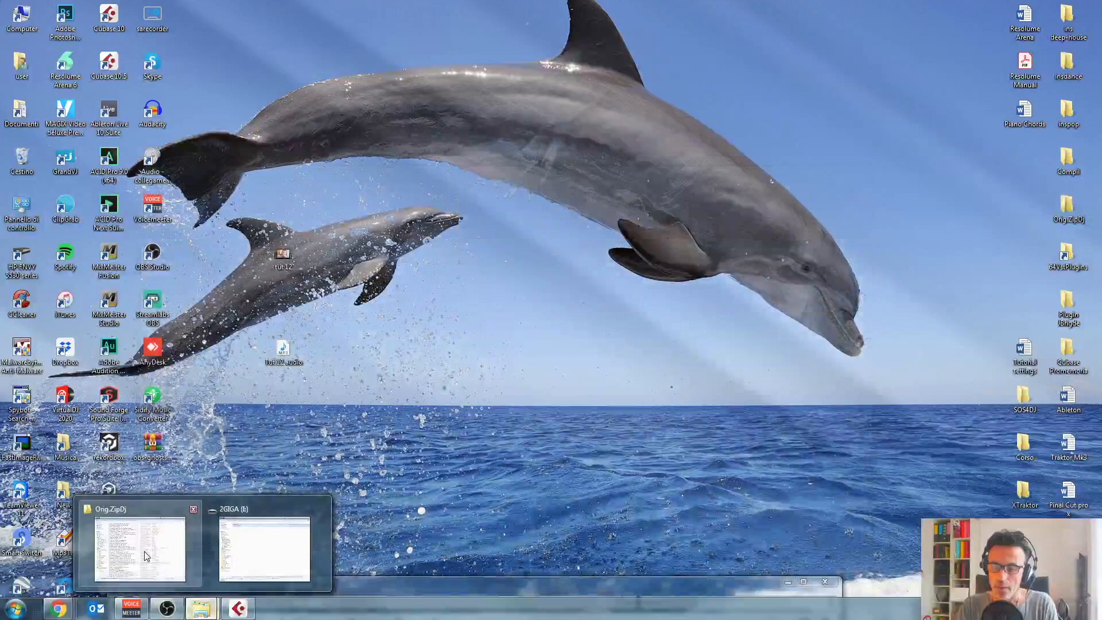
click(144, 551)
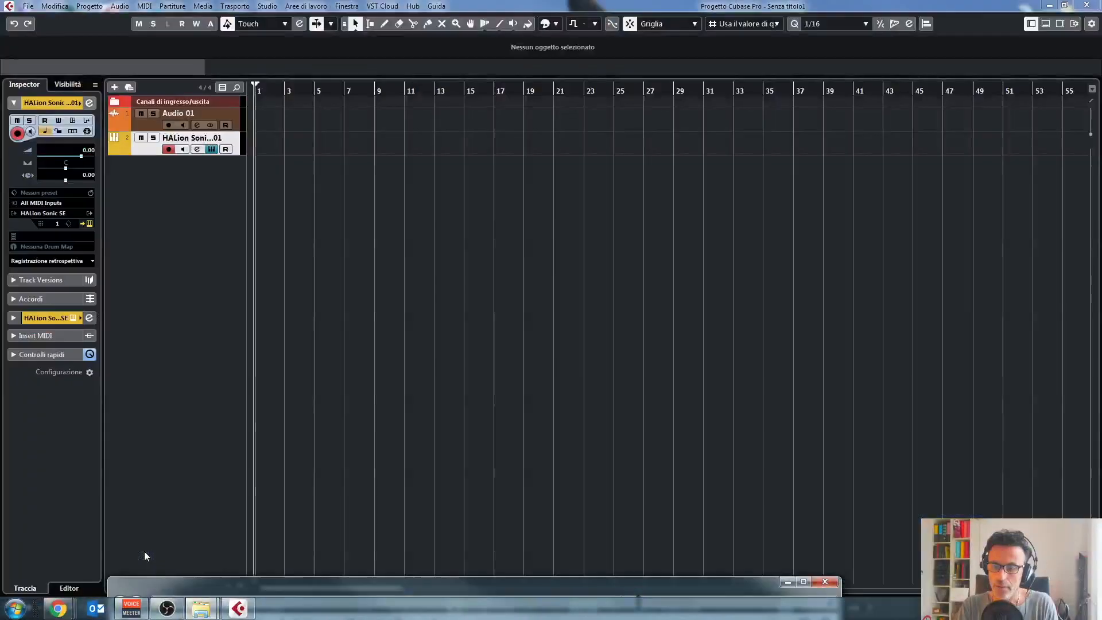
drag(549, 588, 1052, 314)
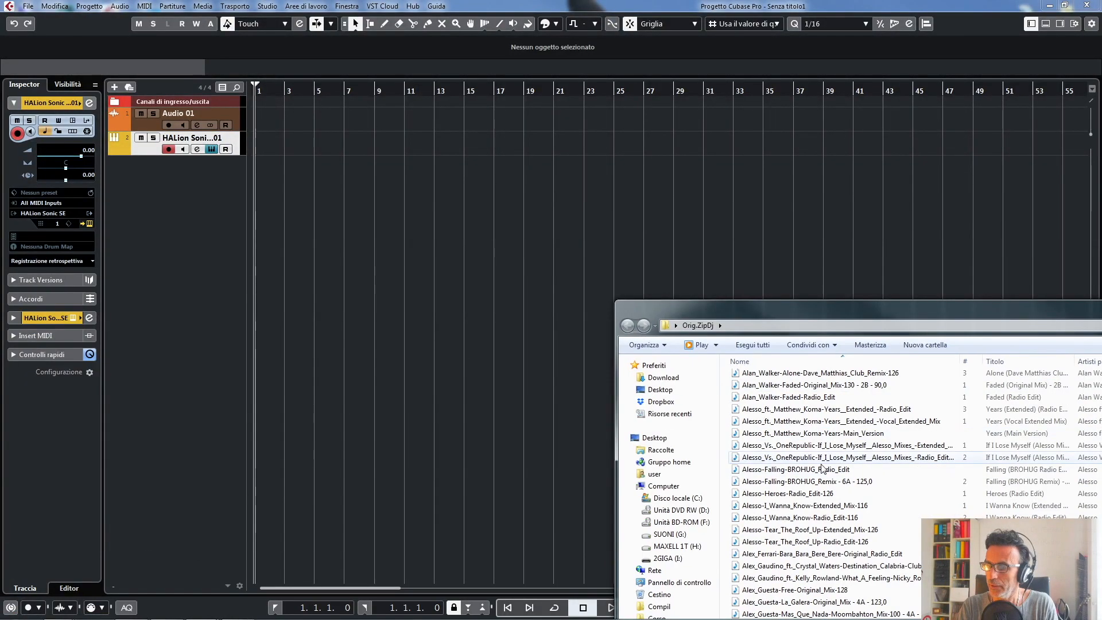
click(819, 458)
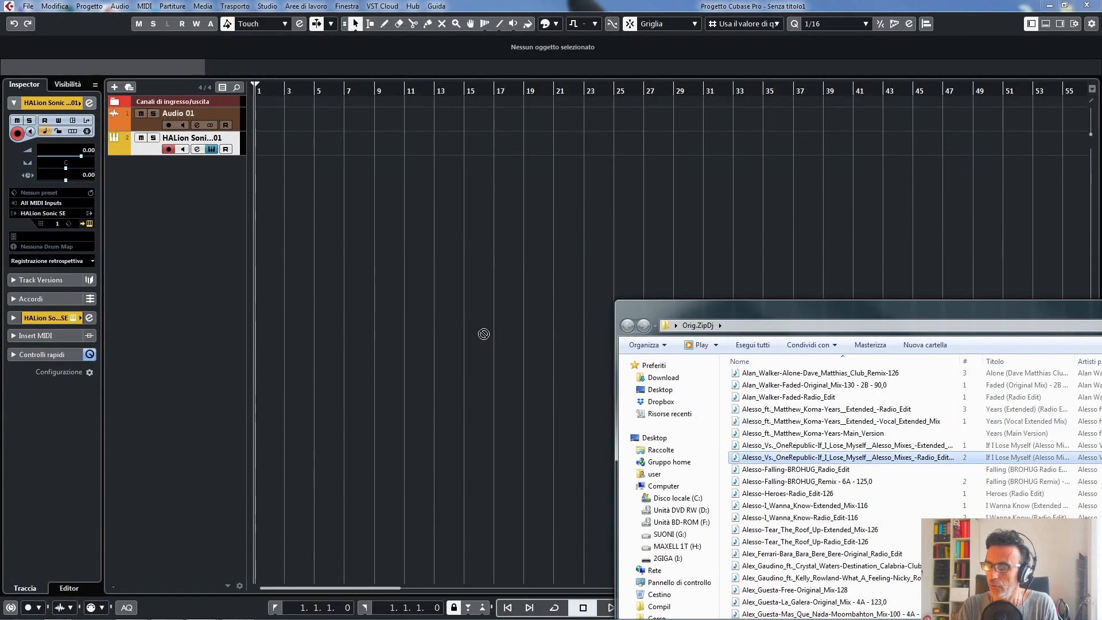
right_click(804, 458)
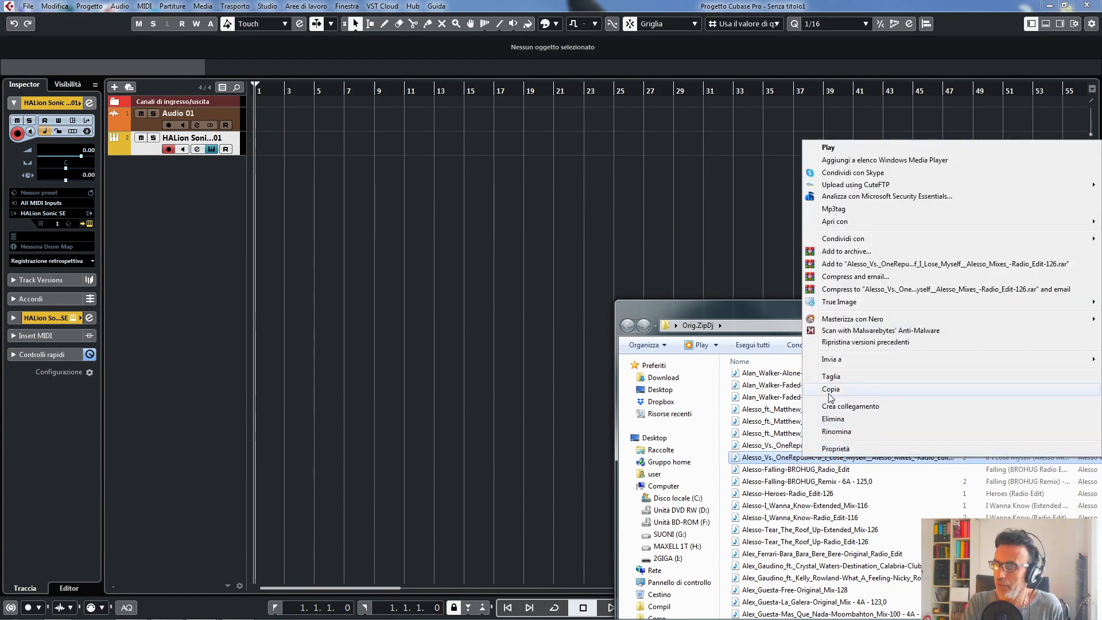
click(830, 391)
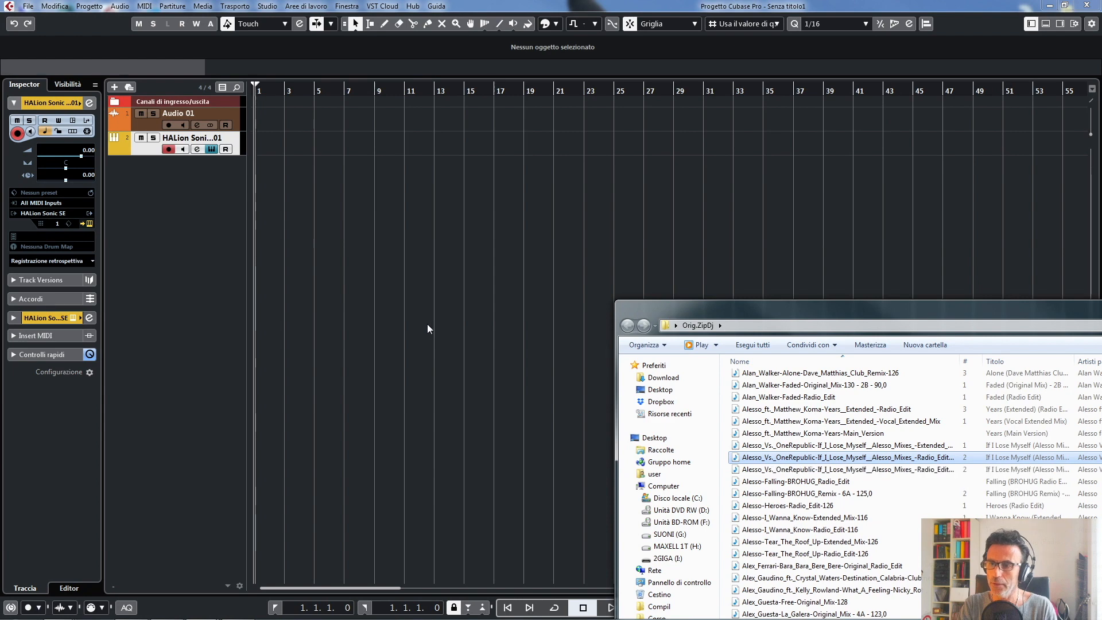
- Import the copied Alesso file into the Cubase project at bar 1, copying it to the project folder and converting it to 24 bit
right_click(394, 309)
click(315, 288)
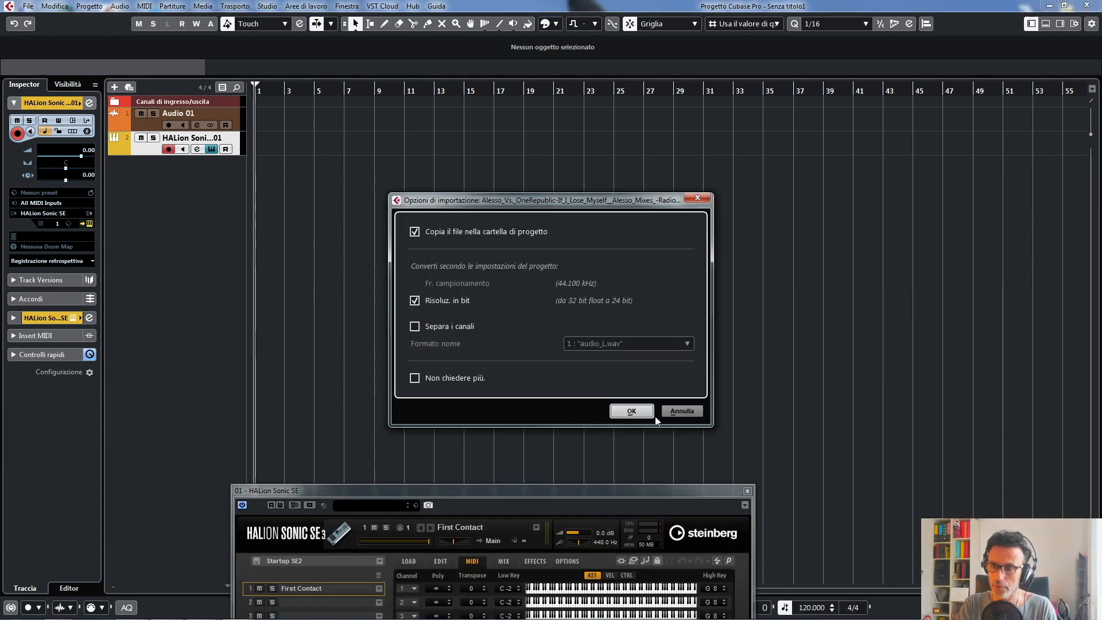
click(631, 410)
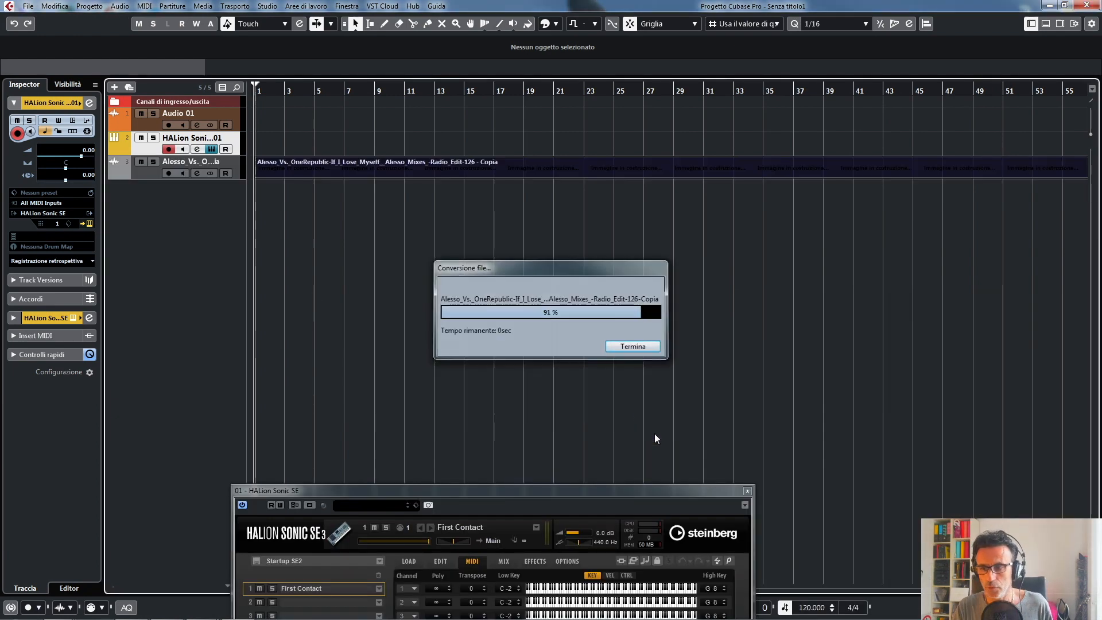
- Place the project cursor near bar 2, then select the imported Alesso track and increase its height
click(277, 92)
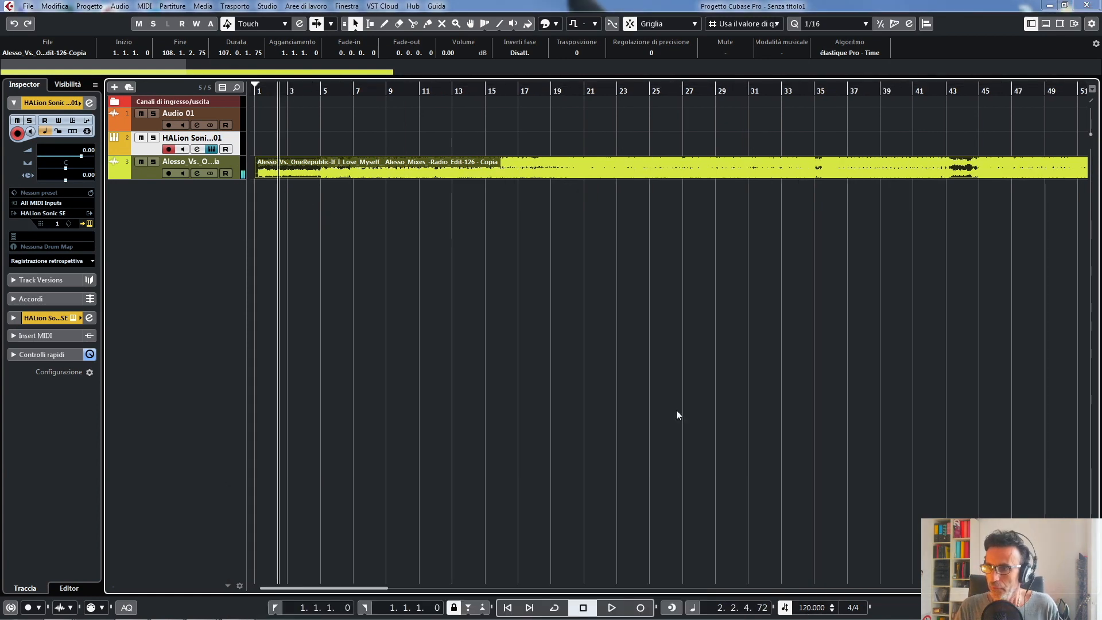
click(234, 175)
drag(235, 176, 235, 222)
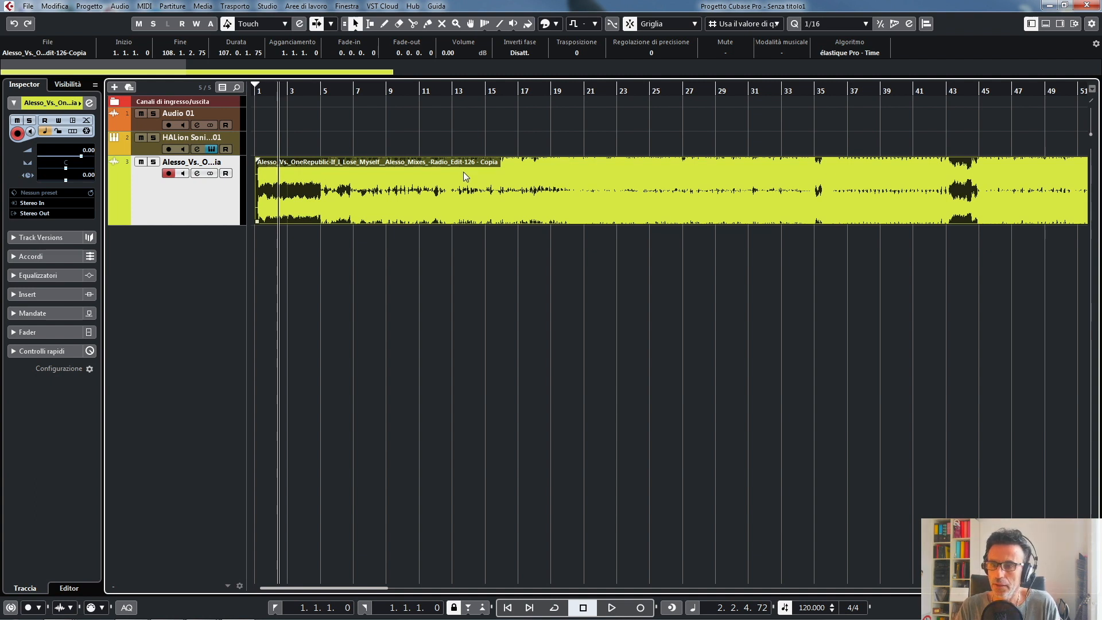
- Adjust the project tempo up and down, ending at 126 BPM
scroll(807, 609, up, 3)
double_click(809, 607)
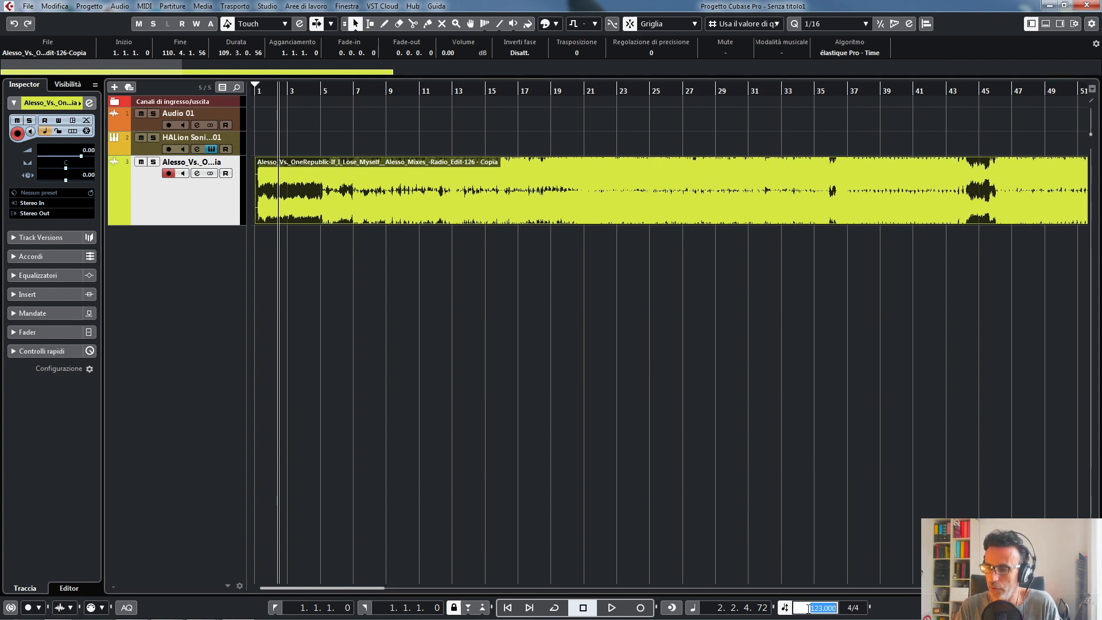
text(122)
click(814, 539)
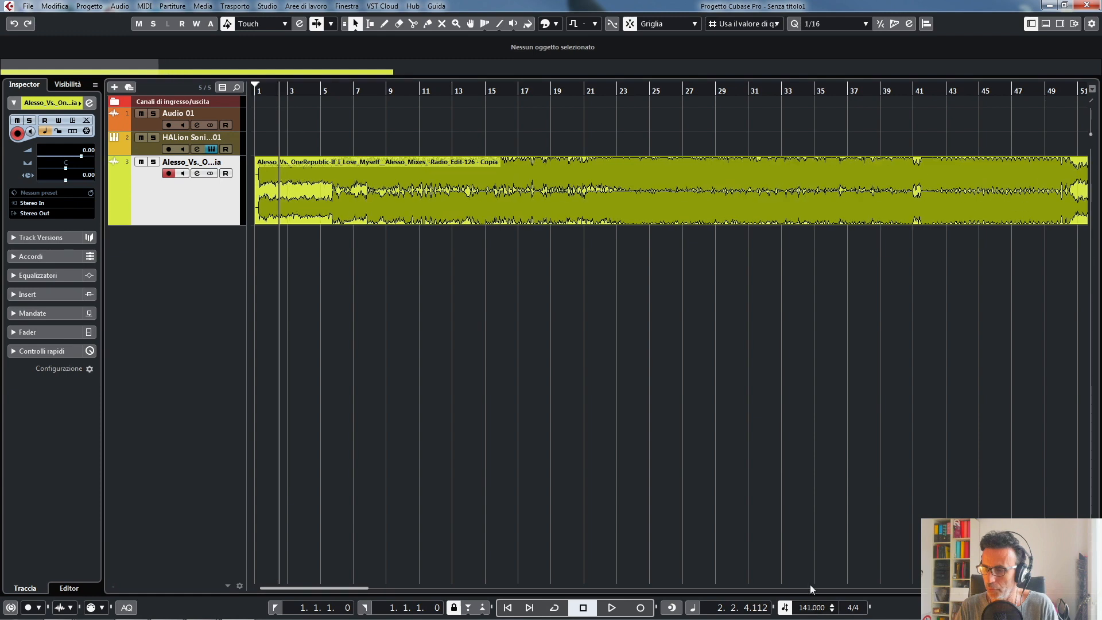
scroll(811, 608, down, 1)
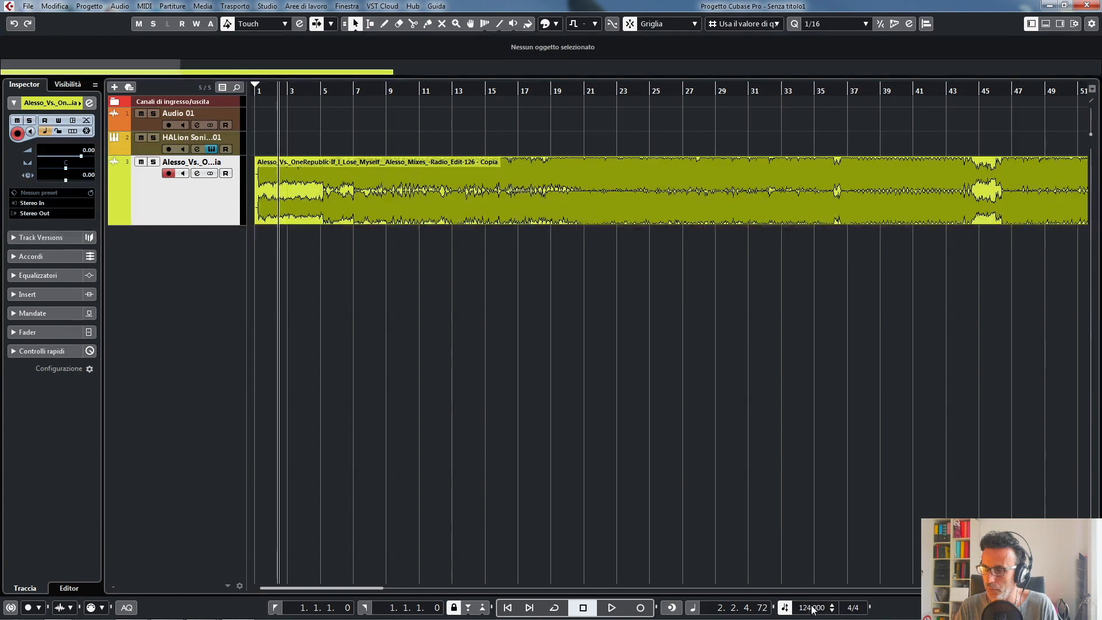
scroll(814, 607, up, 5)
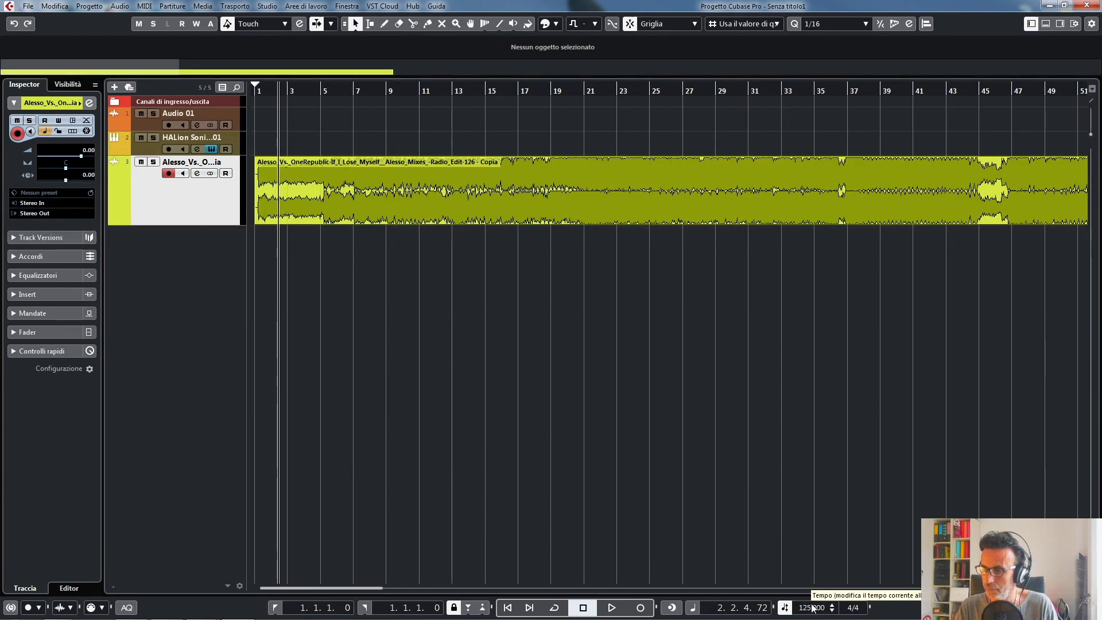
scroll(814, 607, up, 1)
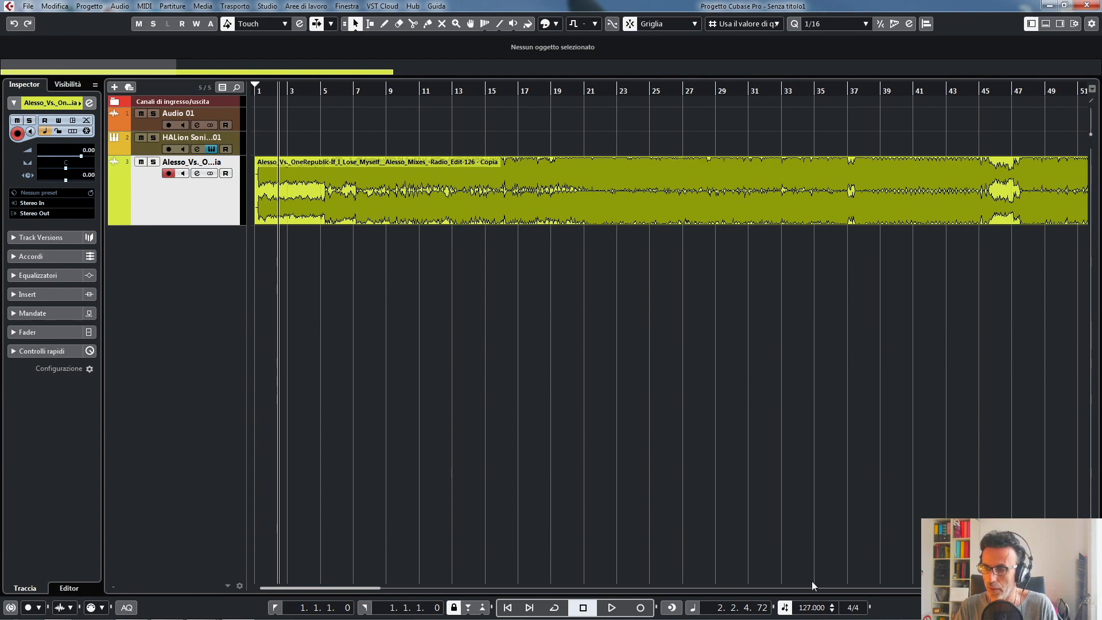
scroll(811, 607, up, 1)
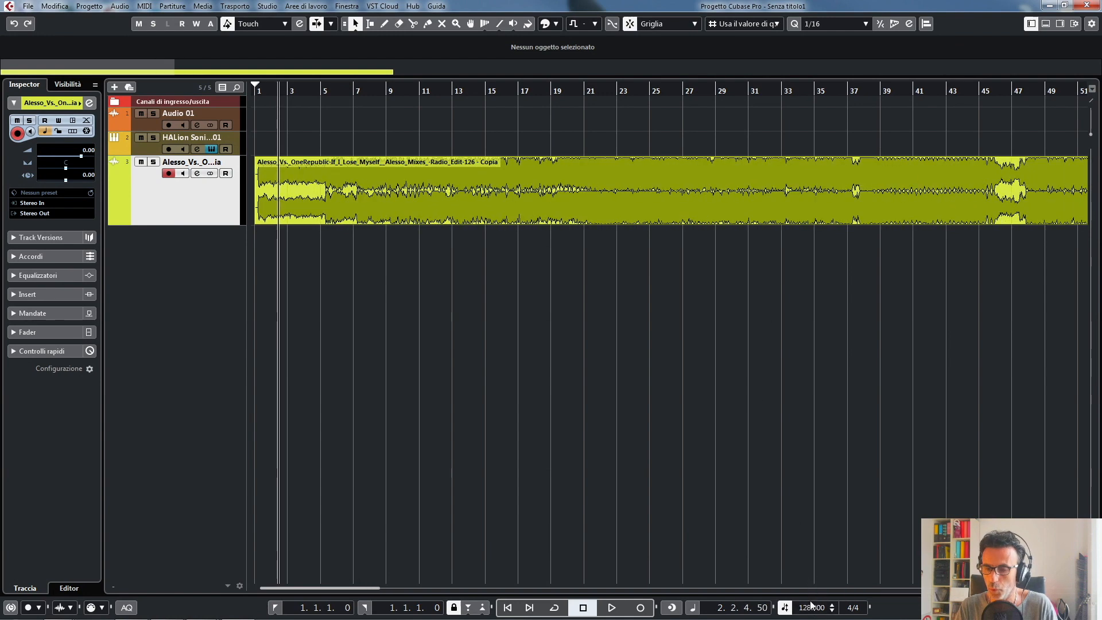
scroll(811, 603, down, 2)
- Zoom the timeline in and out until about bars 1 to 25 of the Alesso track are in view
key(h)
key(h)
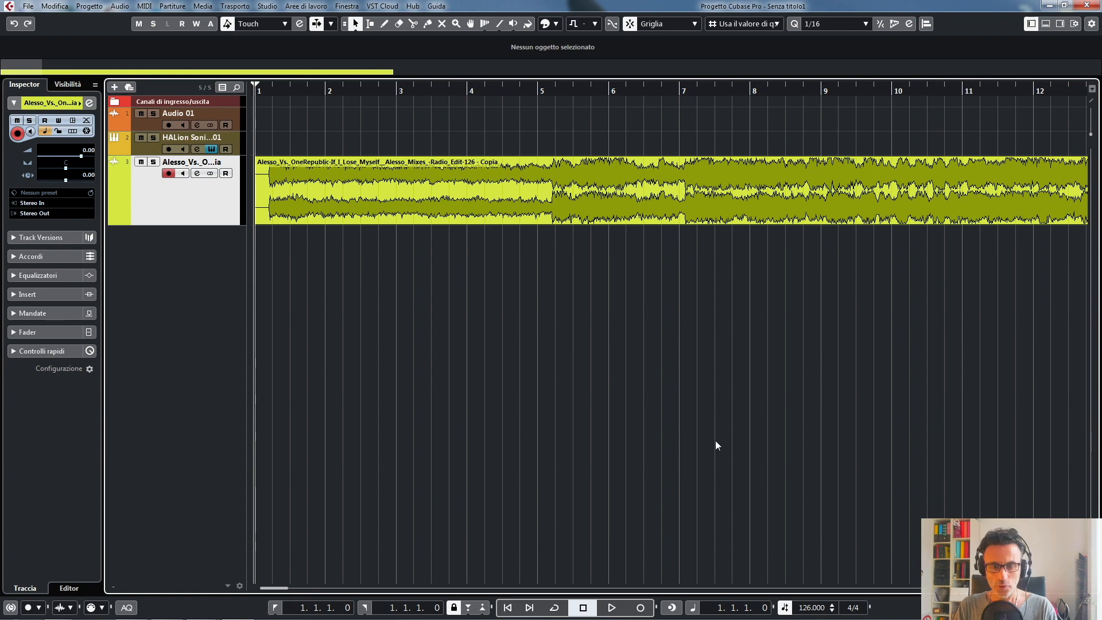
key(g)
key(g)
key(g)
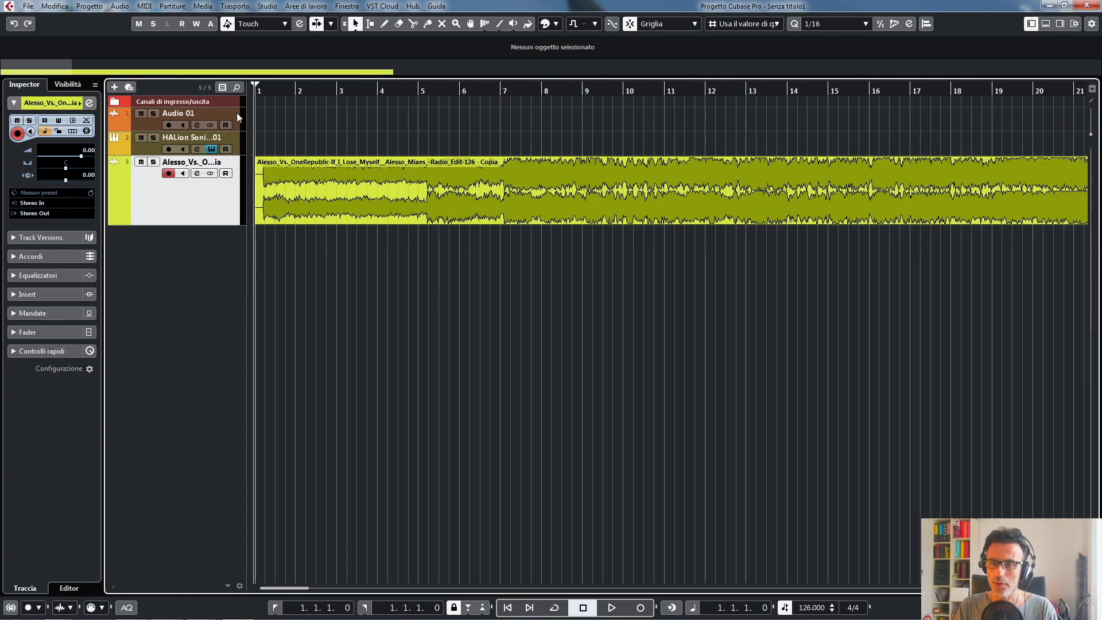
click(237, 112)
click(222, 188)
key(g)
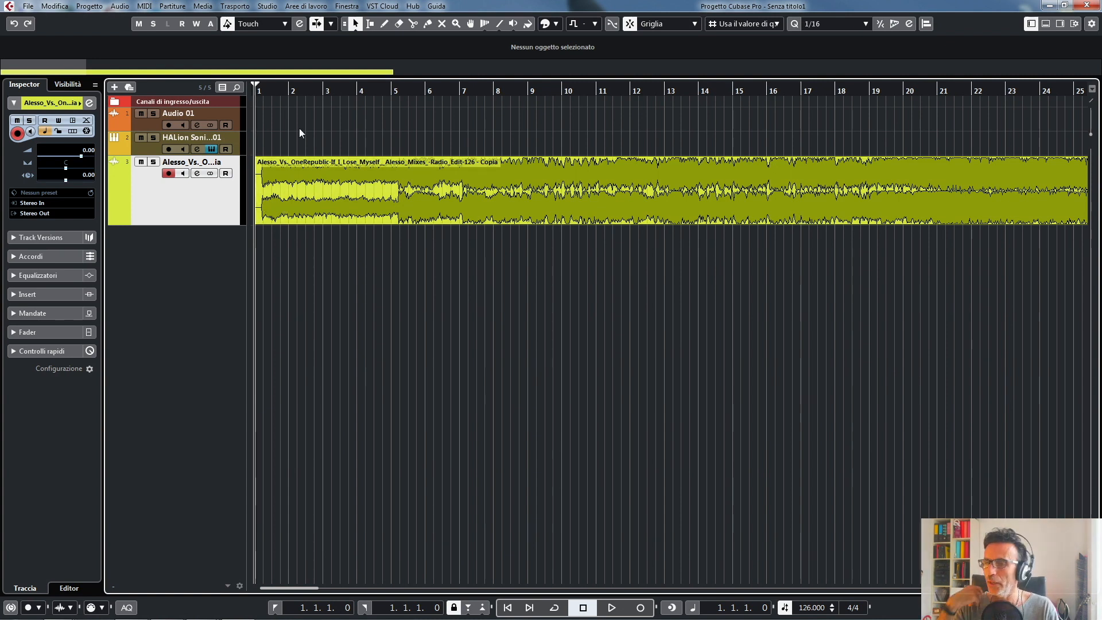
- Select the HALion Sonic, Alesso and Audio 01 tracks in turn to compare how their Inspector settings differ
click(238, 142)
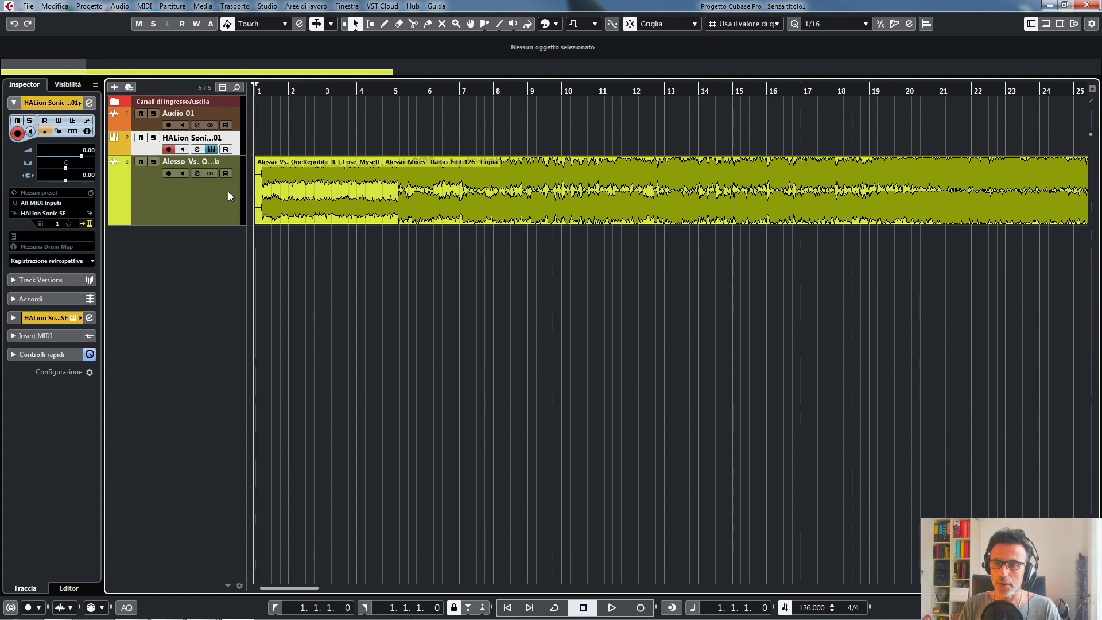
click(227, 194)
click(236, 141)
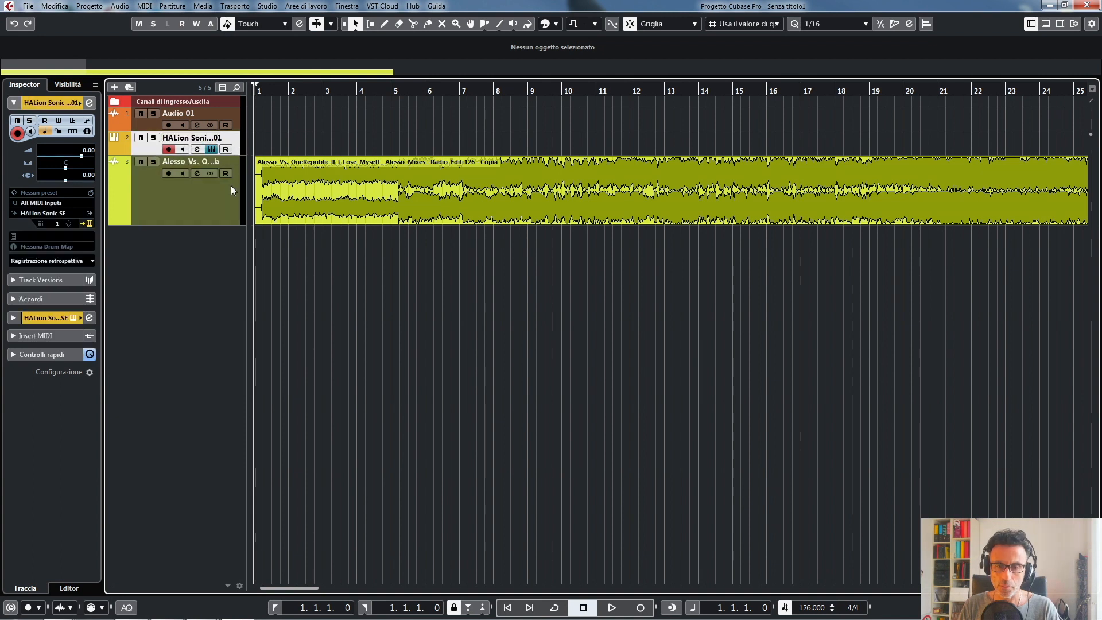
click(230, 185)
click(233, 141)
click(236, 118)
click(234, 147)
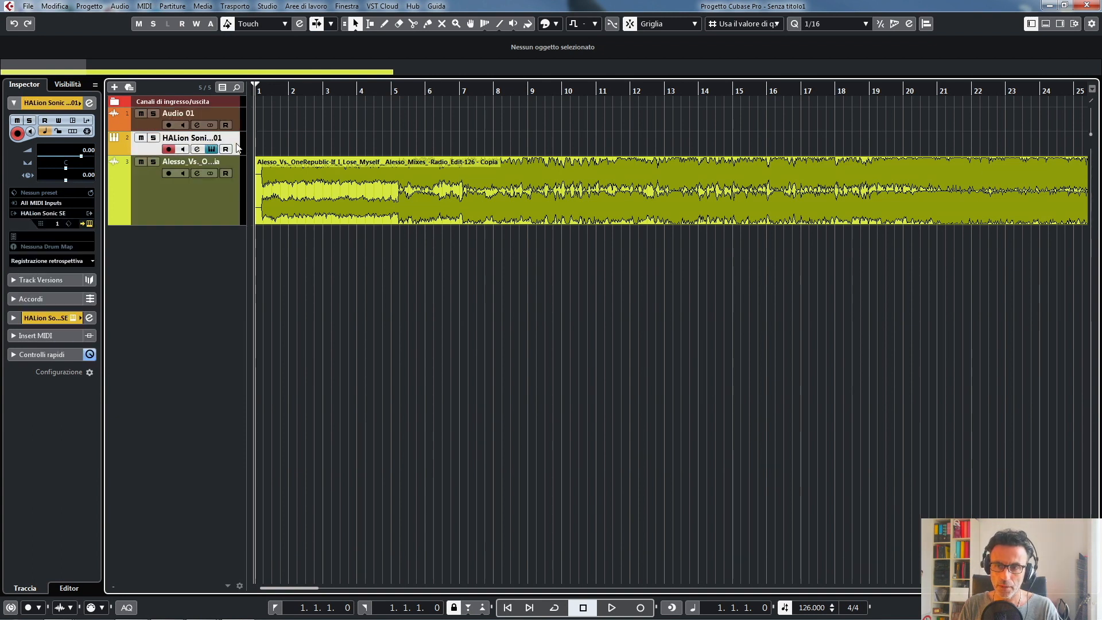
click(232, 185)
click(240, 142)
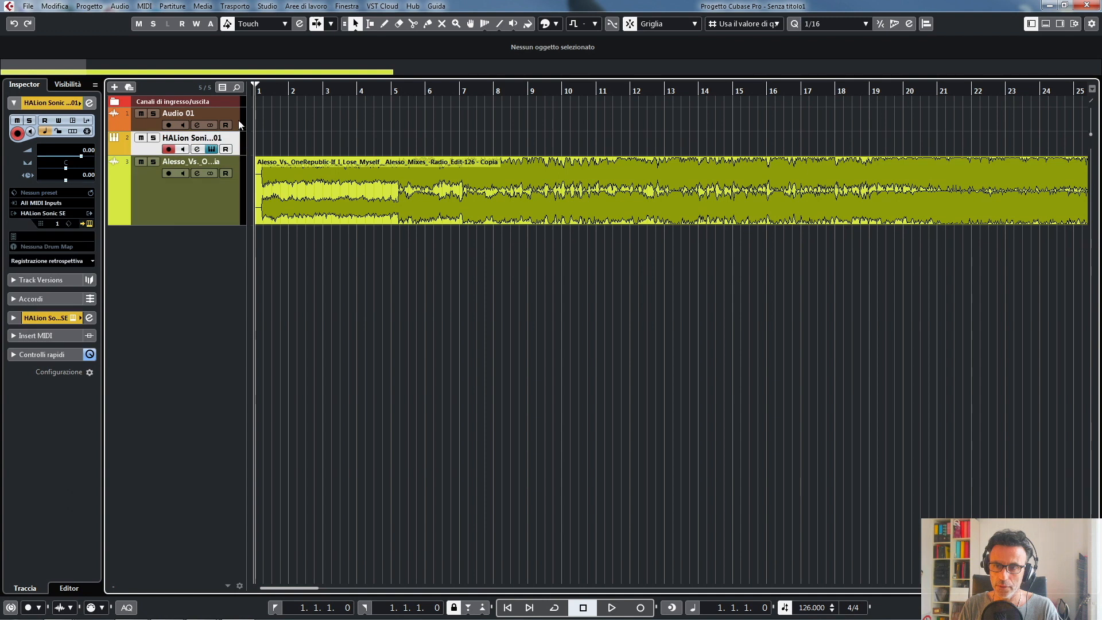
- Increase the heights of the HALion Sonic and Audio 01 tracks, then select the Alesso track
drag(233, 153, 234, 189)
click(235, 129)
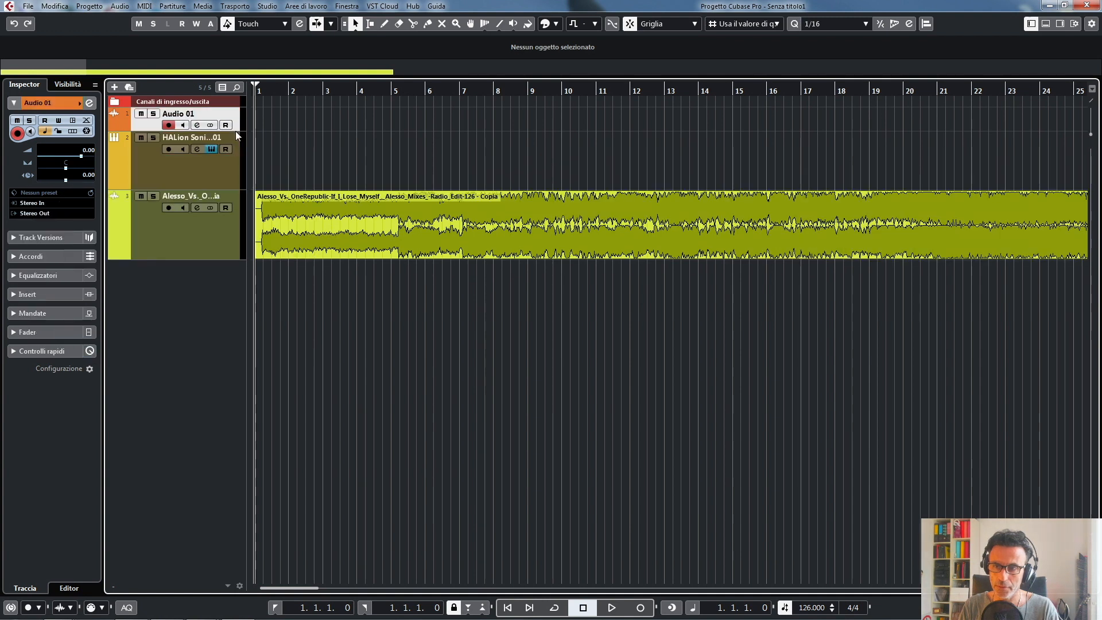
drag(235, 130, 235, 143)
click(229, 241)
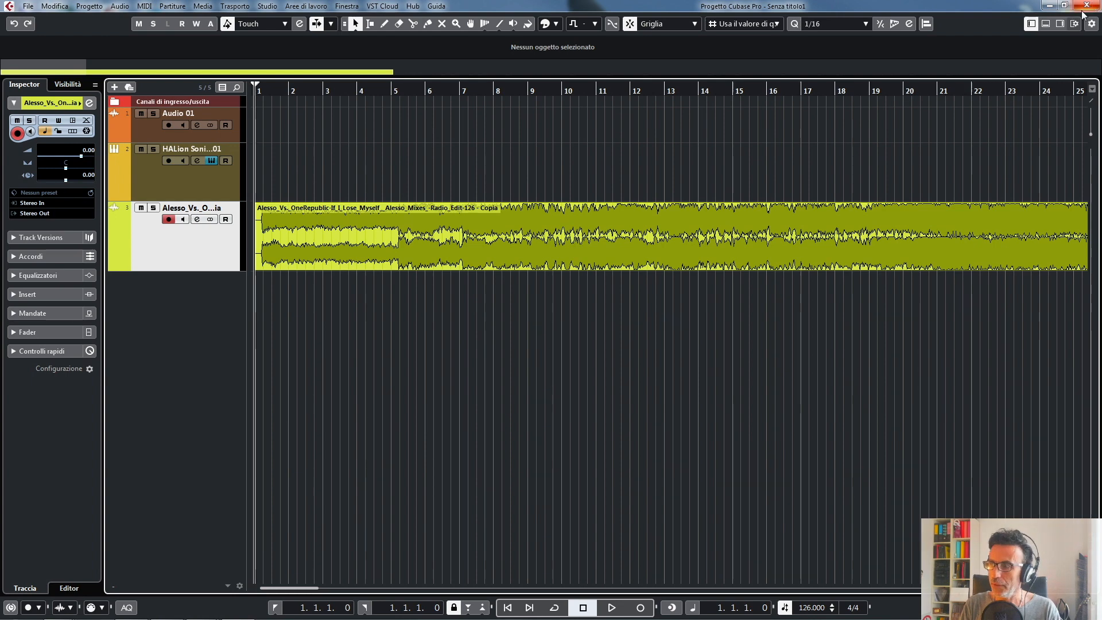
- Hide and show the left zone containing the Inspector several times, leaving it shown
click(1032, 24)
click(1031, 24)
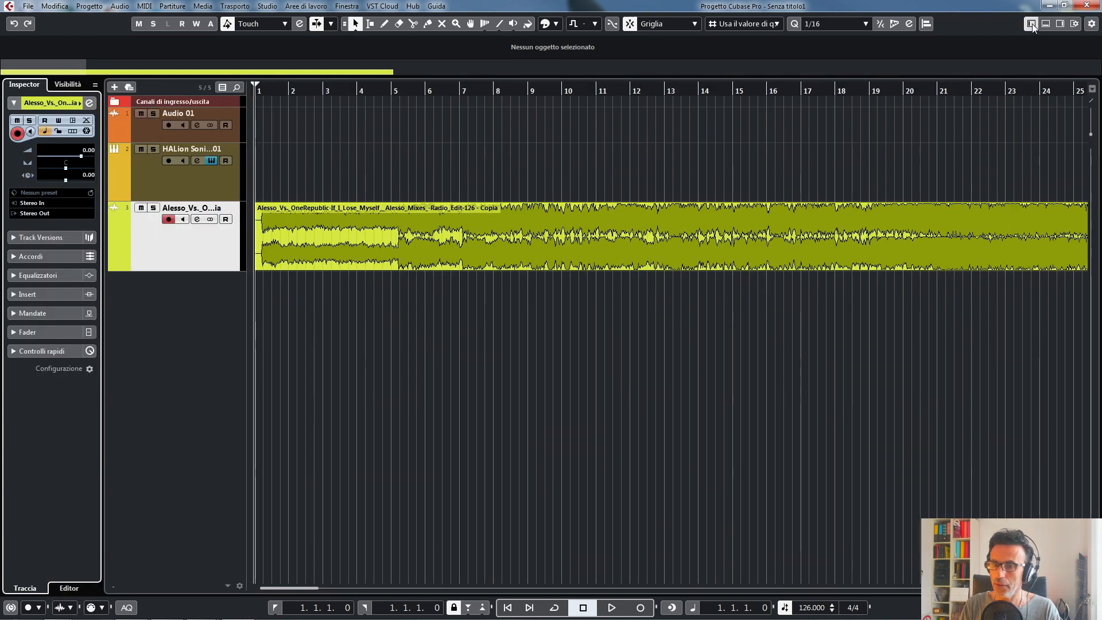
click(1032, 23)
click(1032, 24)
click(1032, 24)
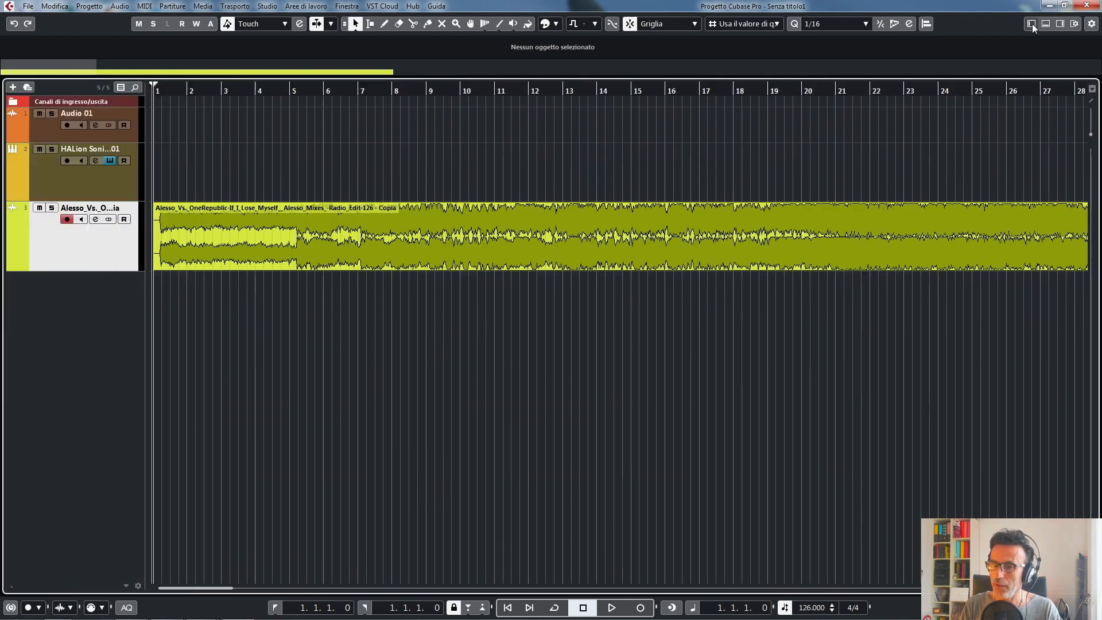
click(1032, 24)
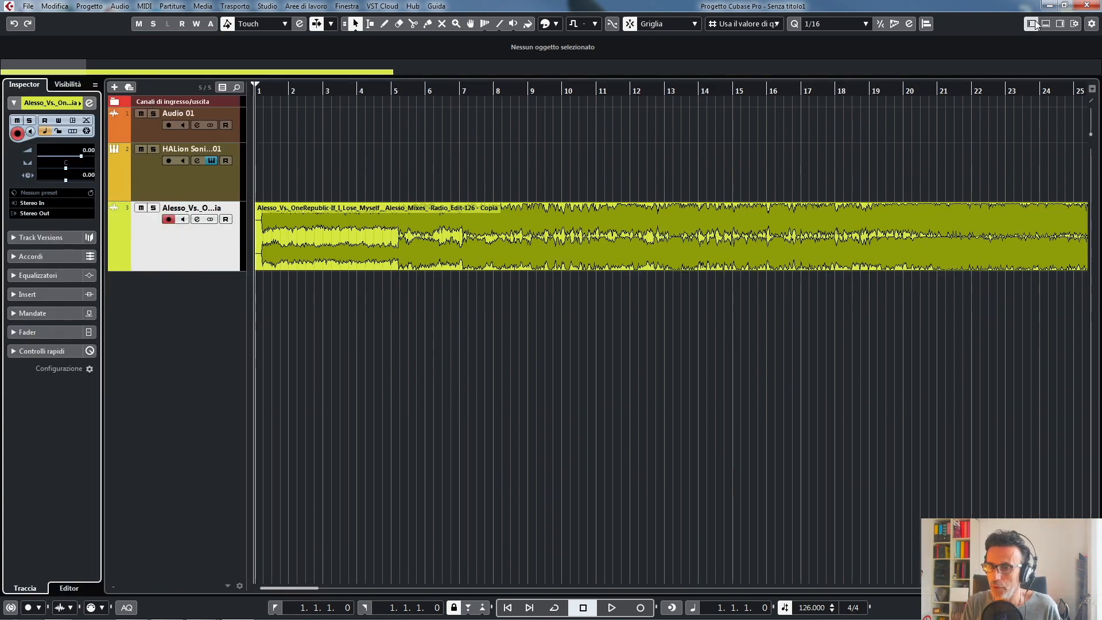
- In the window layout setup, turn the left zone off and on again and enable the status line
click(1092, 23)
click(823, 35)
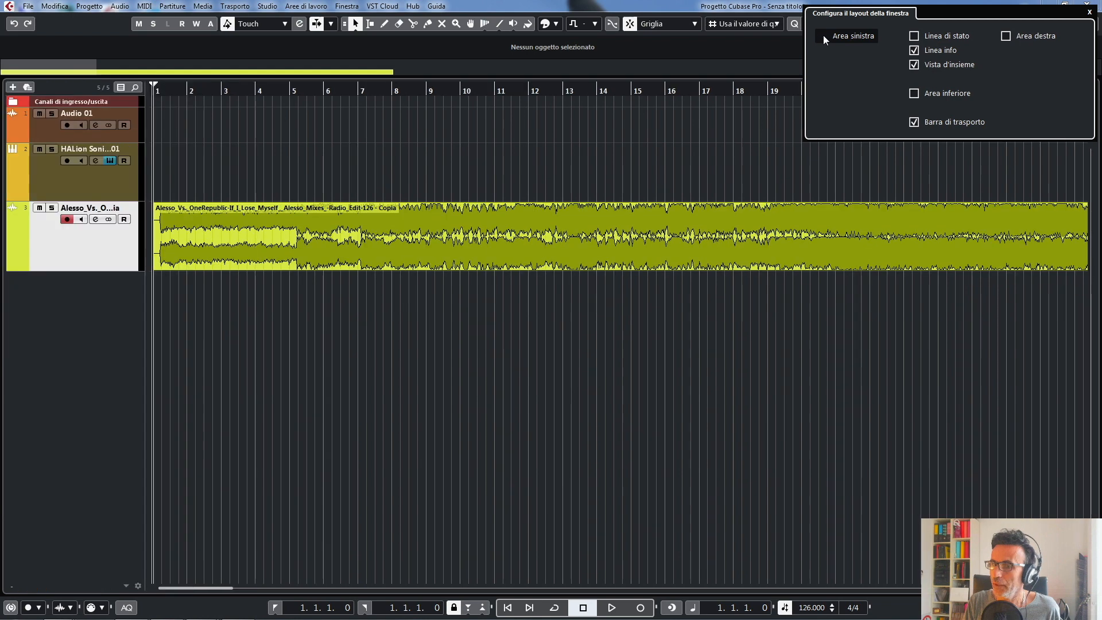
click(824, 36)
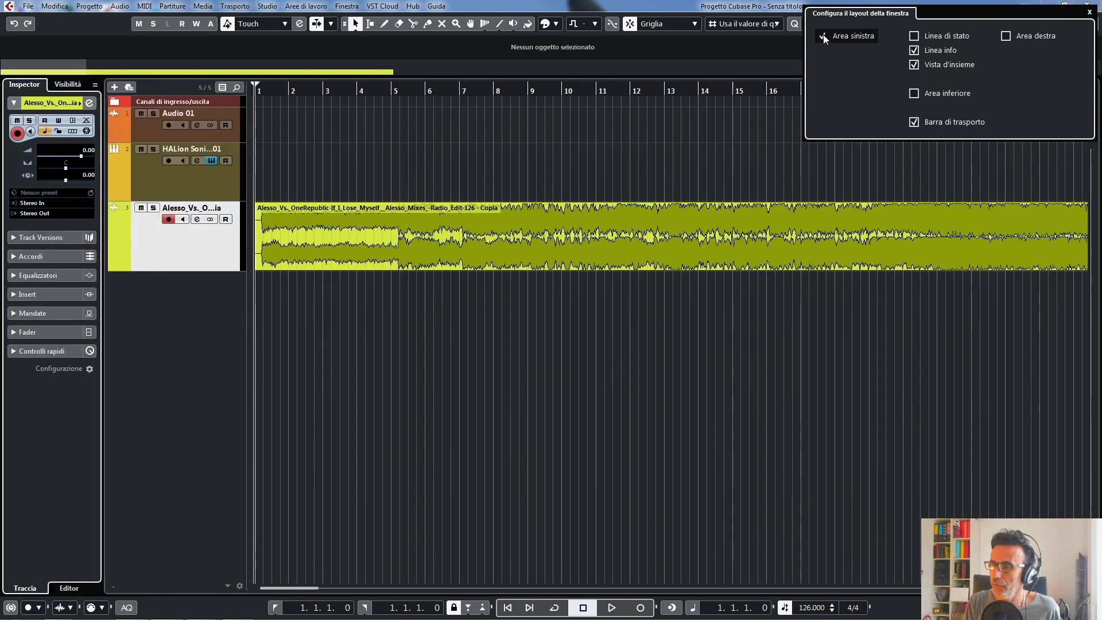
click(914, 37)
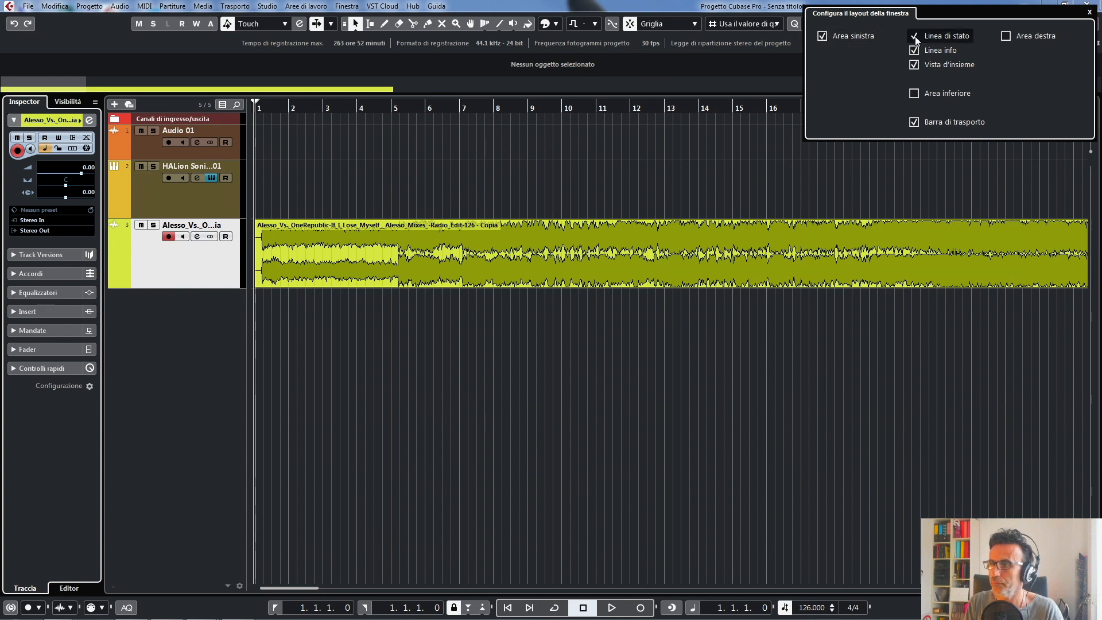
- Turn off the status line in the window layout setup, then toggle the info line and the overview off and on again
click(915, 36)
click(915, 51)
click(915, 50)
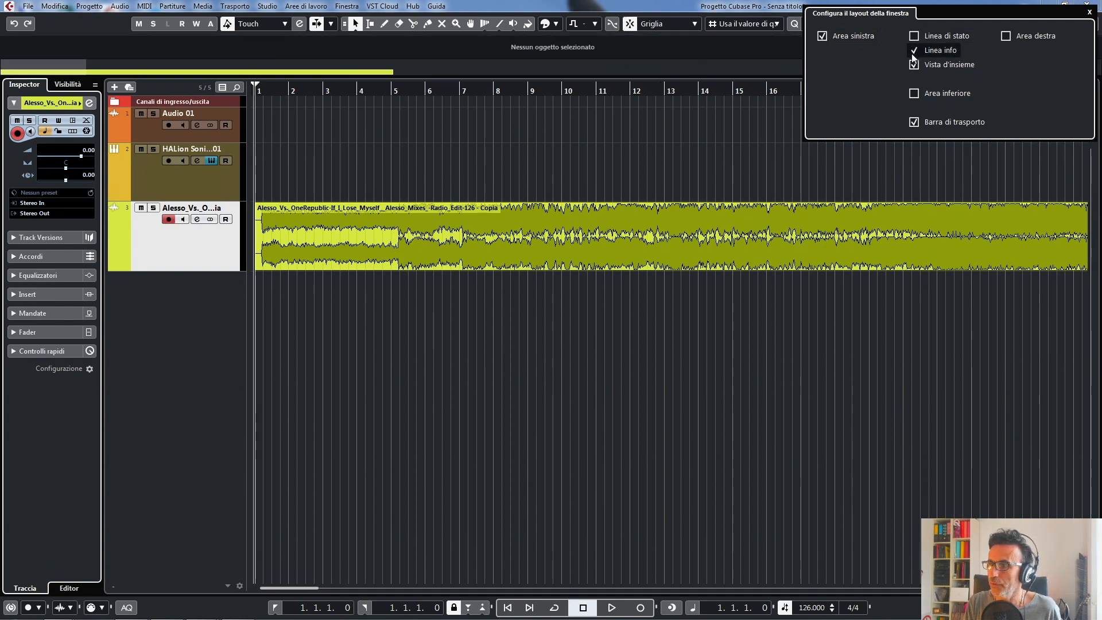
click(913, 65)
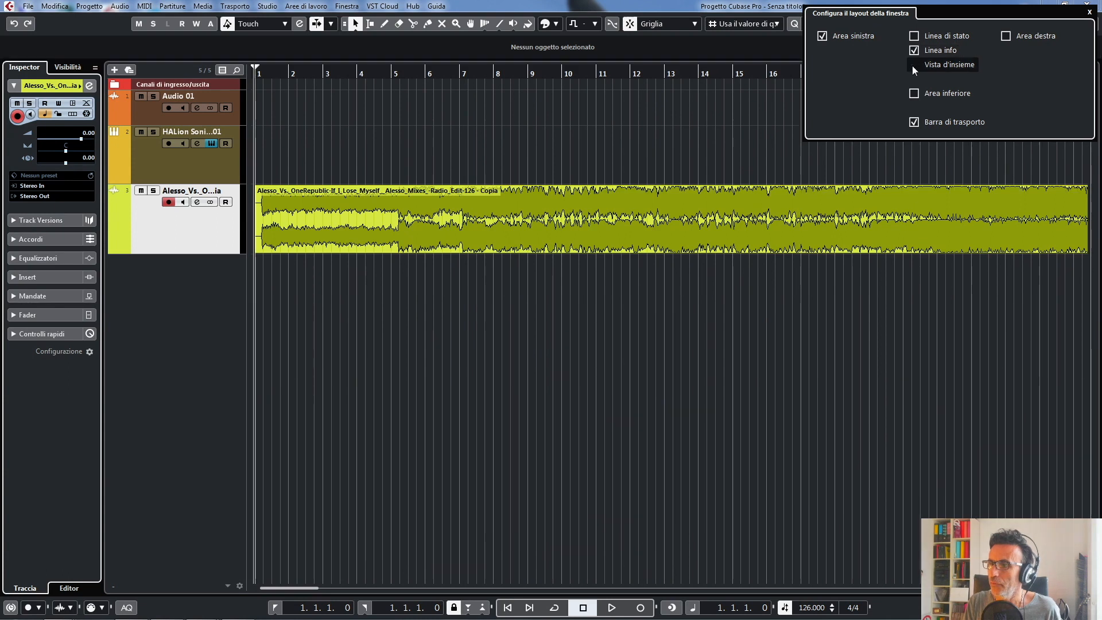
click(912, 66)
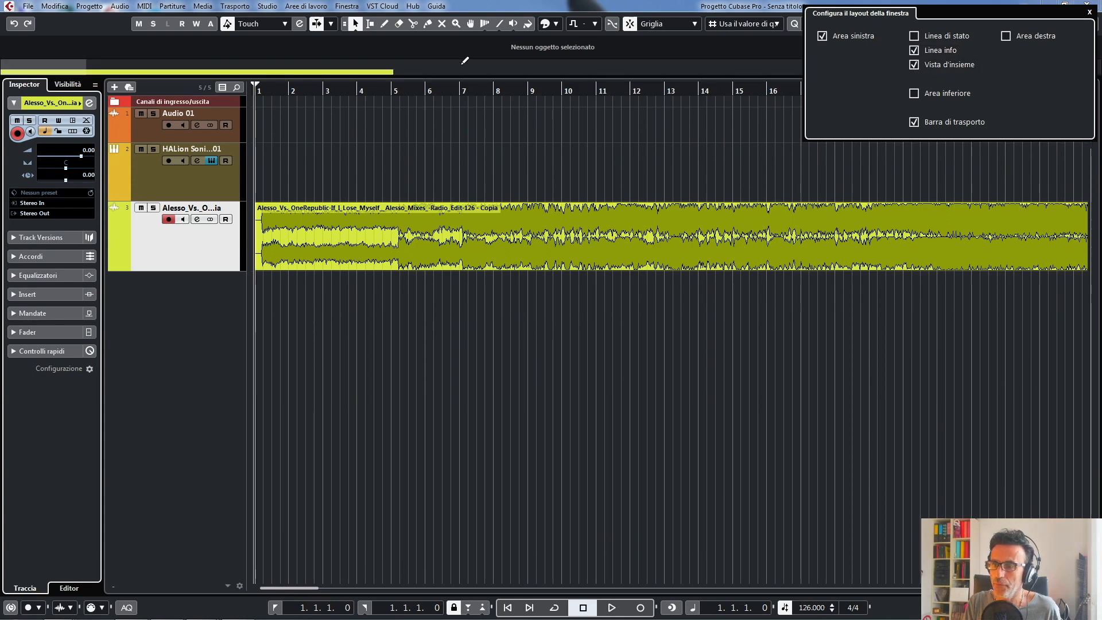
- Toggle the lower zone on and off in the layout setup, then hide the transport bar and show it again
click(918, 94)
click(917, 94)
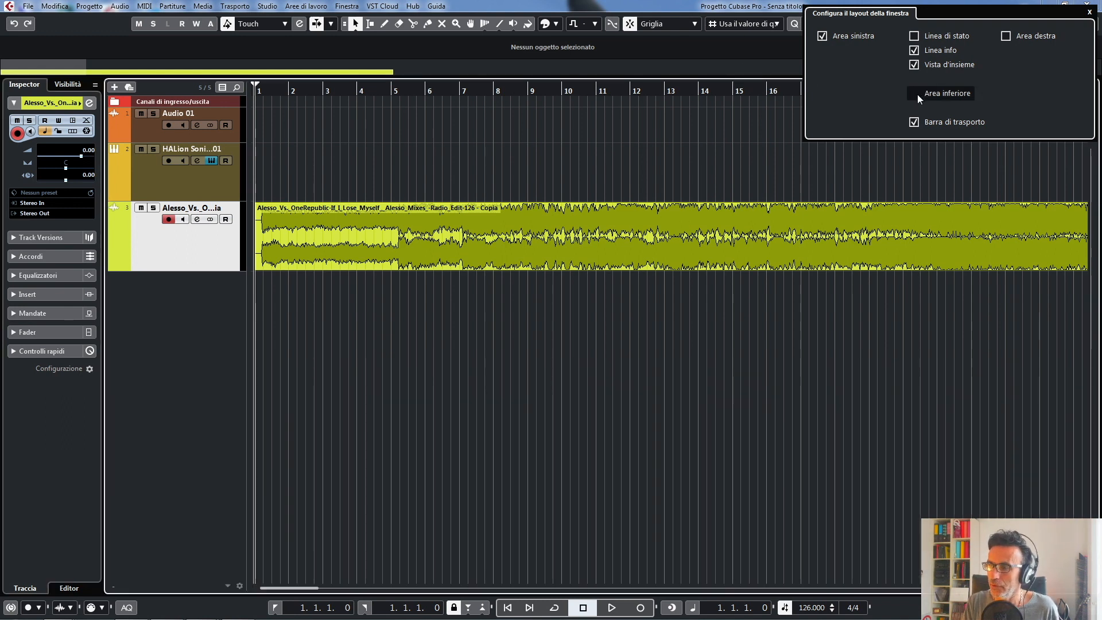
click(917, 94)
click(915, 94)
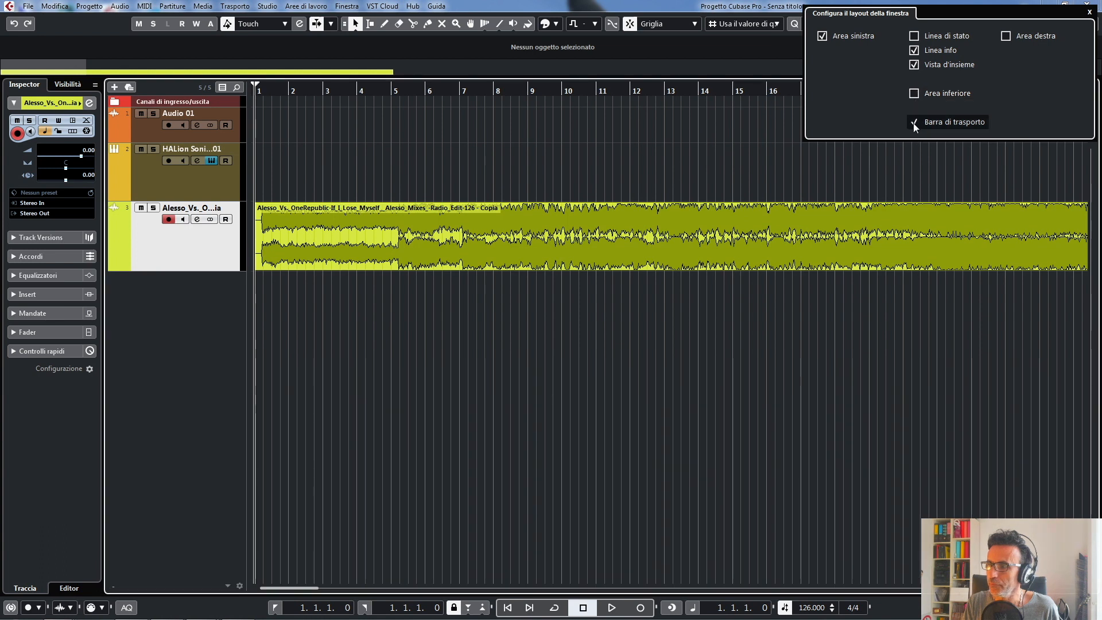
click(914, 123)
click(914, 122)
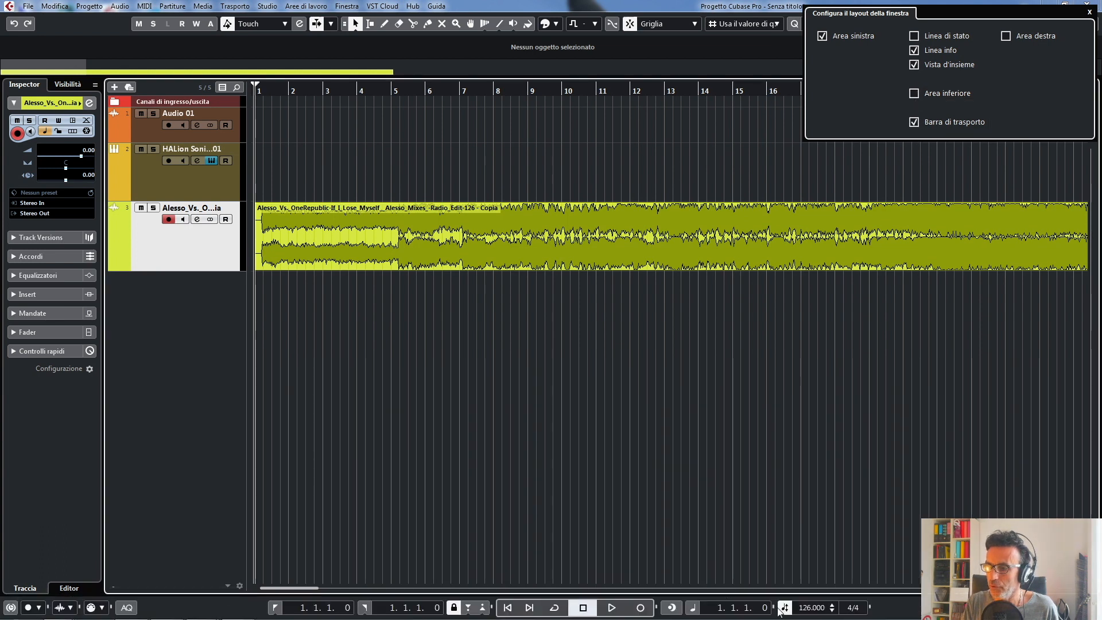
- Show the right zone, browse its Control Room, Media, VST instruments and meter pages, then hide the zone again
click(1009, 37)
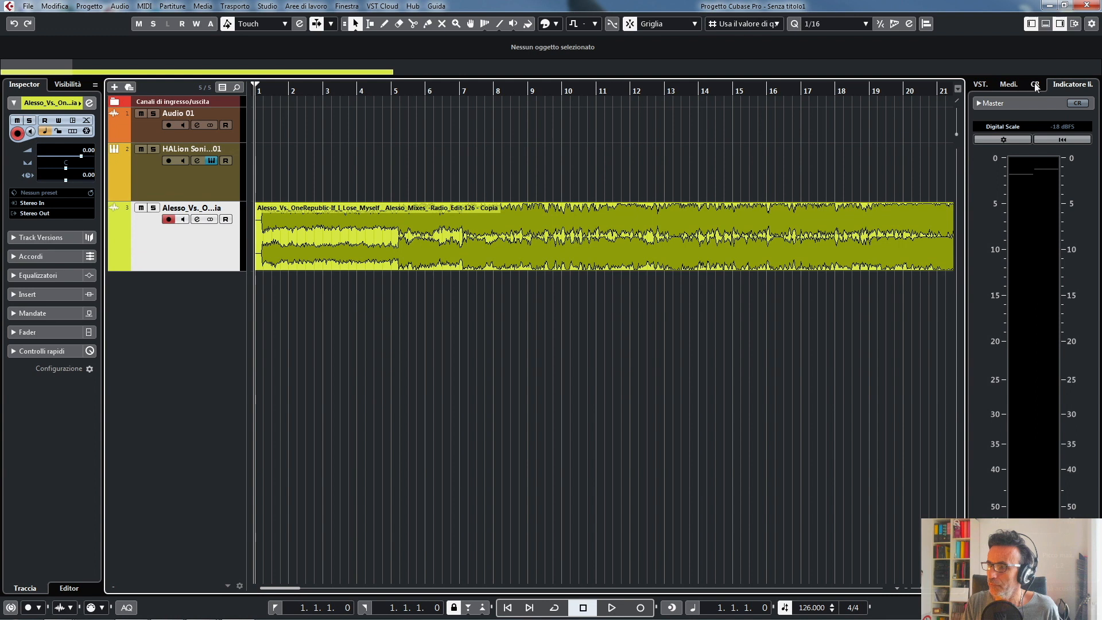
click(1035, 85)
click(1010, 85)
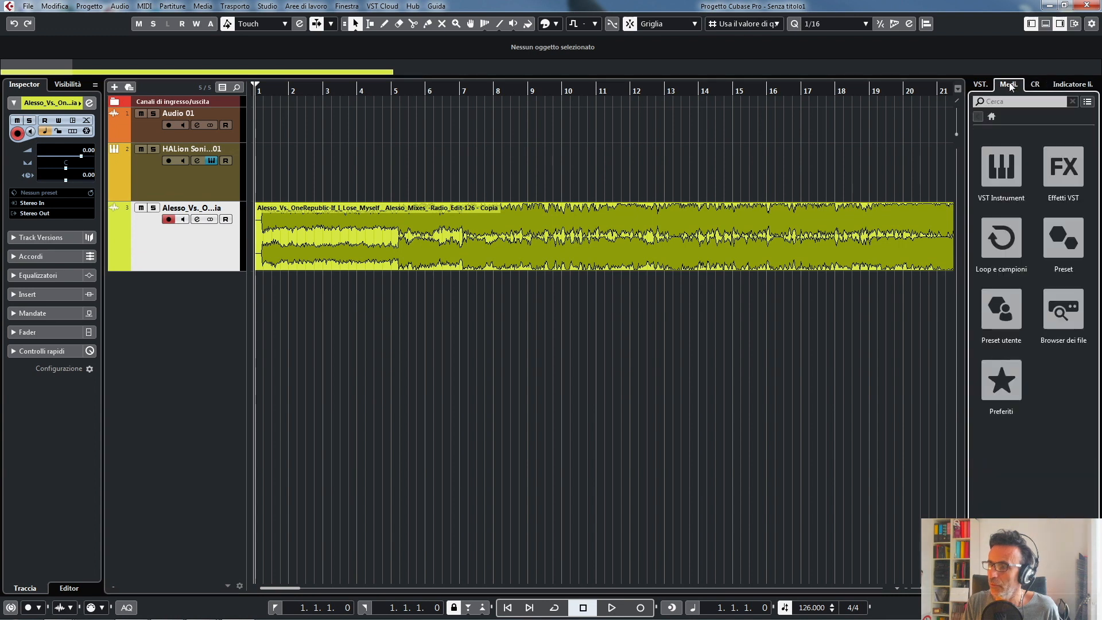
click(981, 85)
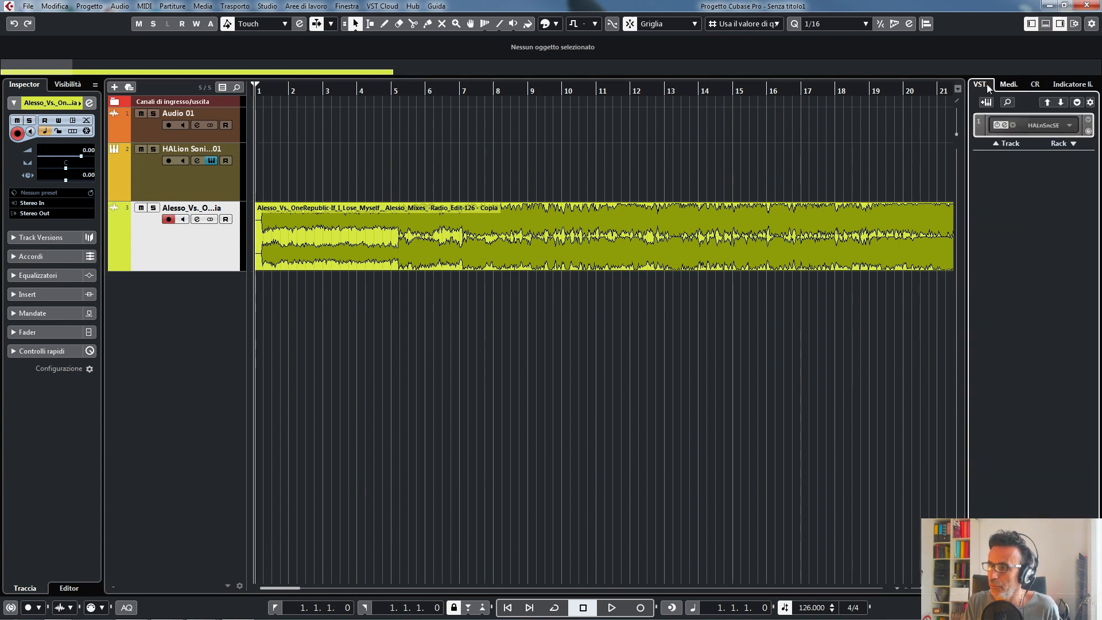
click(1071, 84)
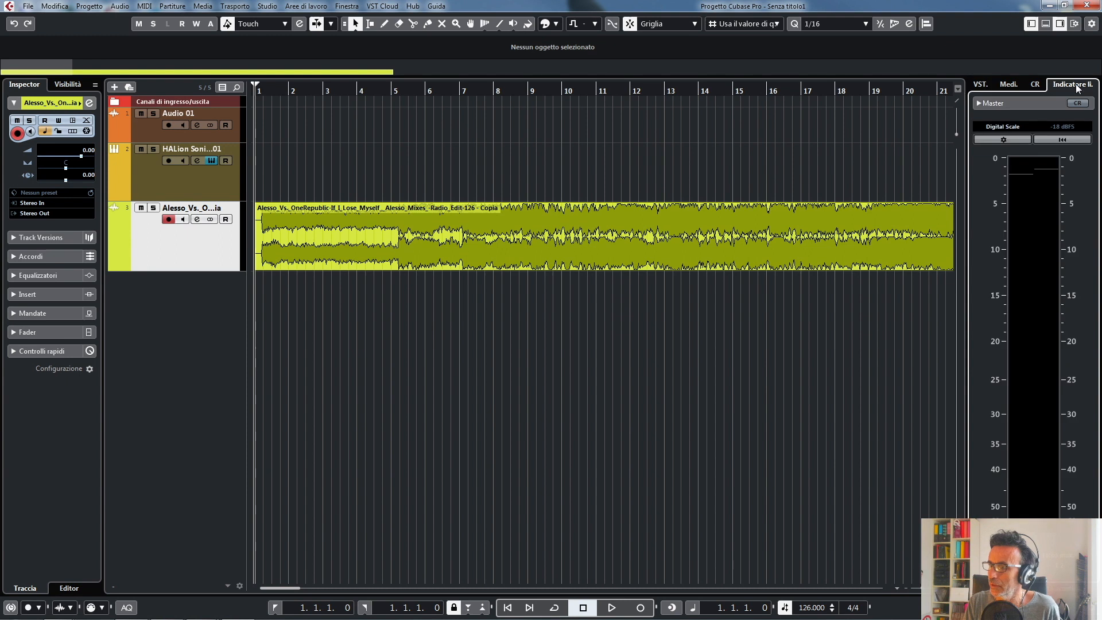
click(1059, 24)
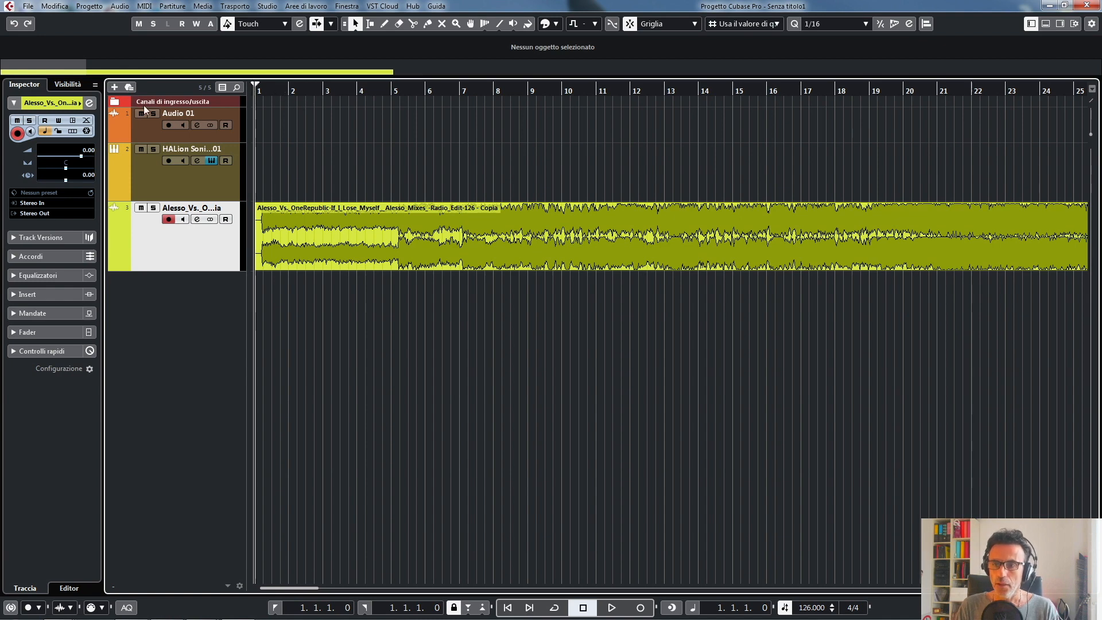
- Select the Alesso audio event and magnify its start at bar 1 to examine the silence before the music
key(h)
key(h)
key(h)
key(h)
key(h)
key(h)
key(h)
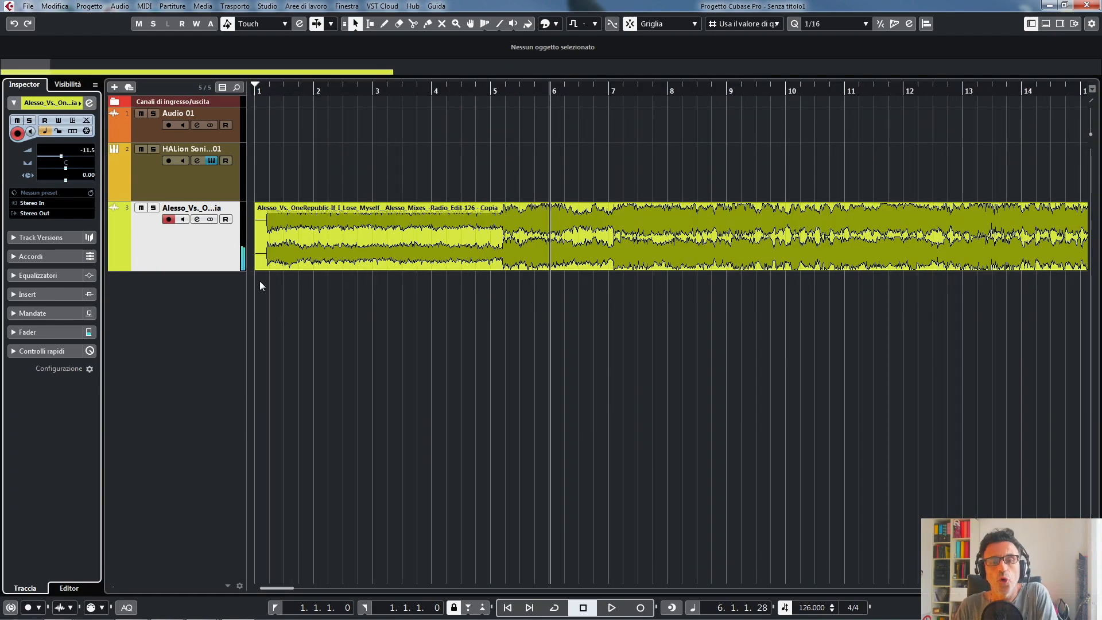
click(466, 225)
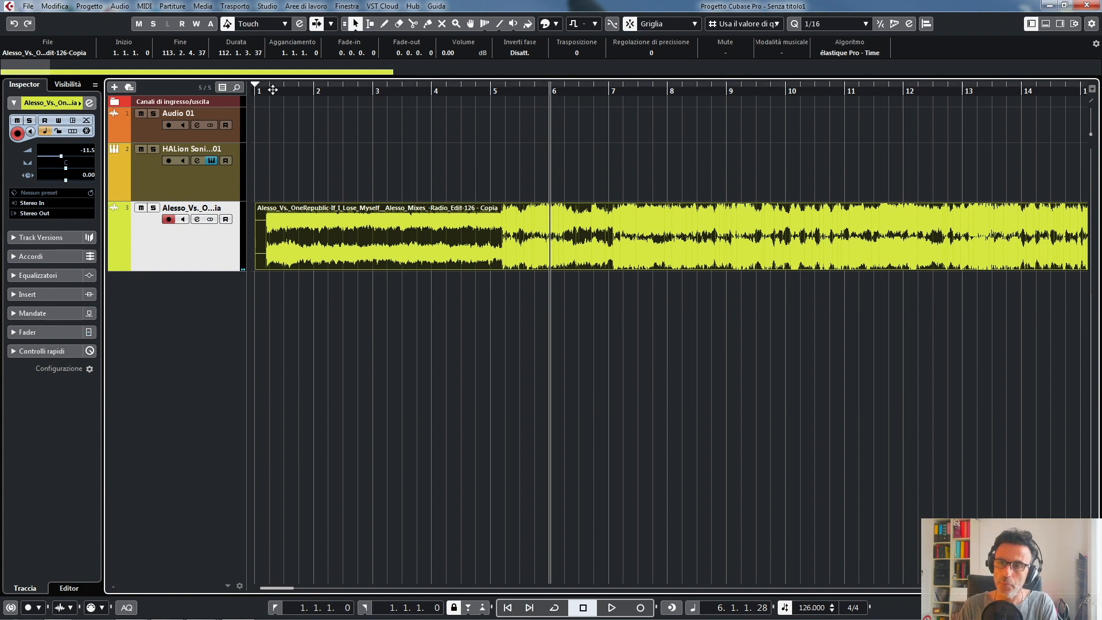
drag(273, 90, 321, 229)
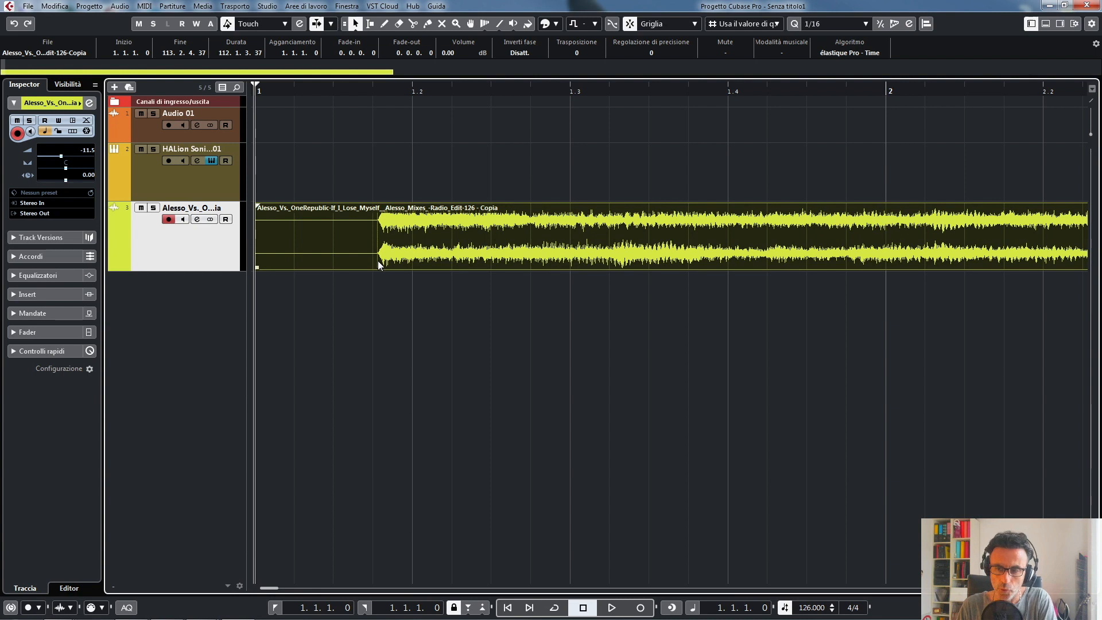
mouse_move(258, 268)
mouse_down()
mouse_move(379, 278)
mouse_move(257, 274)
mouse_up()
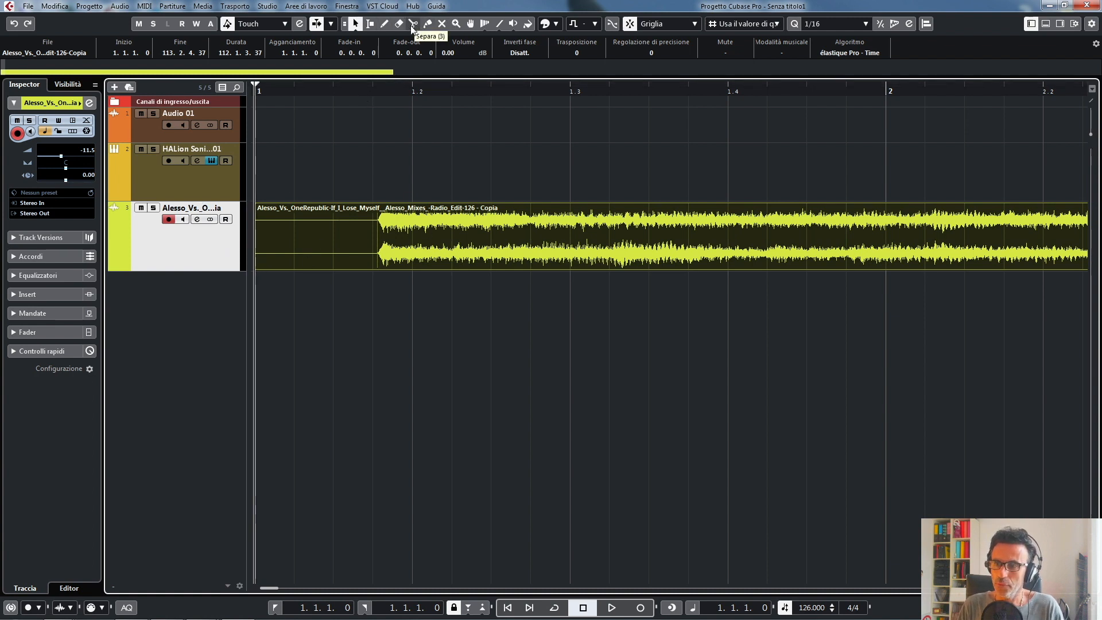
- Activate the Split tool and toggle snapping to compare free and grid-bound cutting
right_click(399, 176)
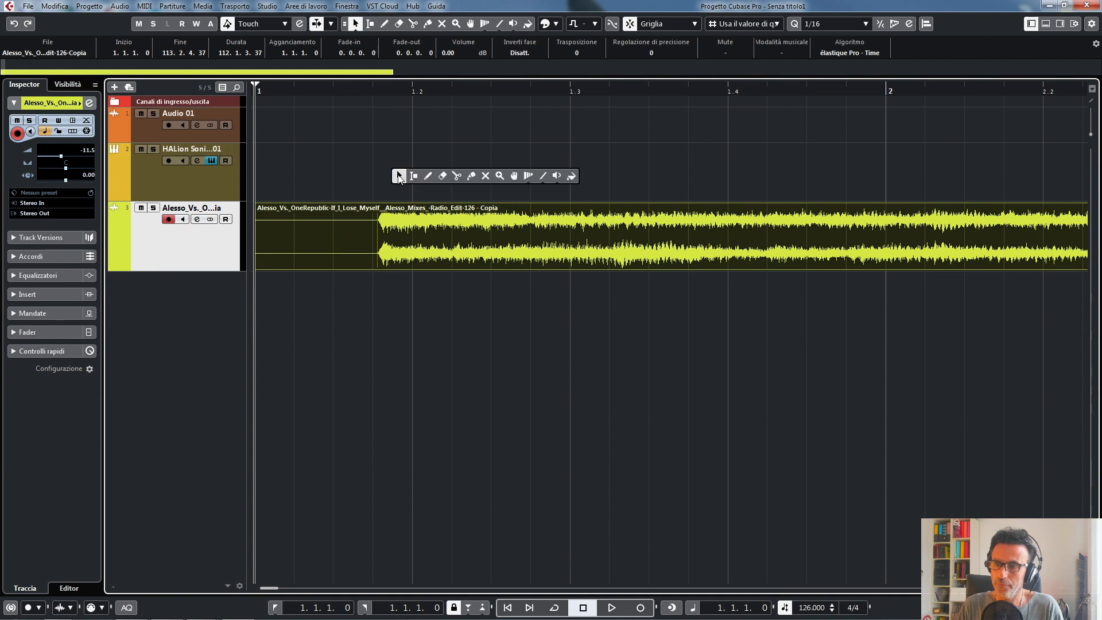
click(457, 176)
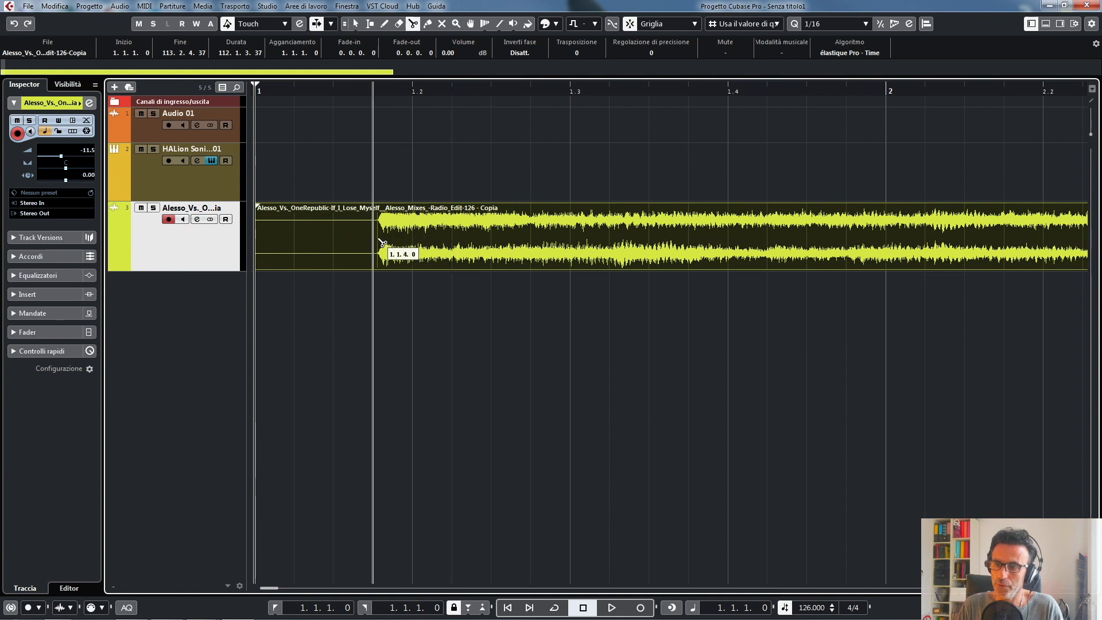
click(630, 25)
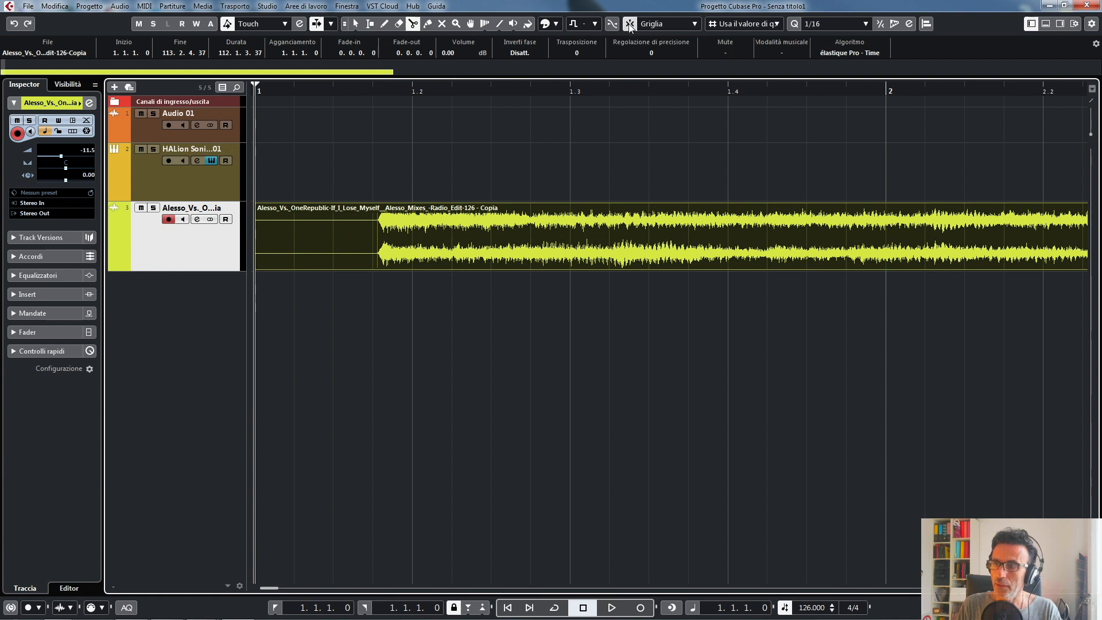
click(629, 24)
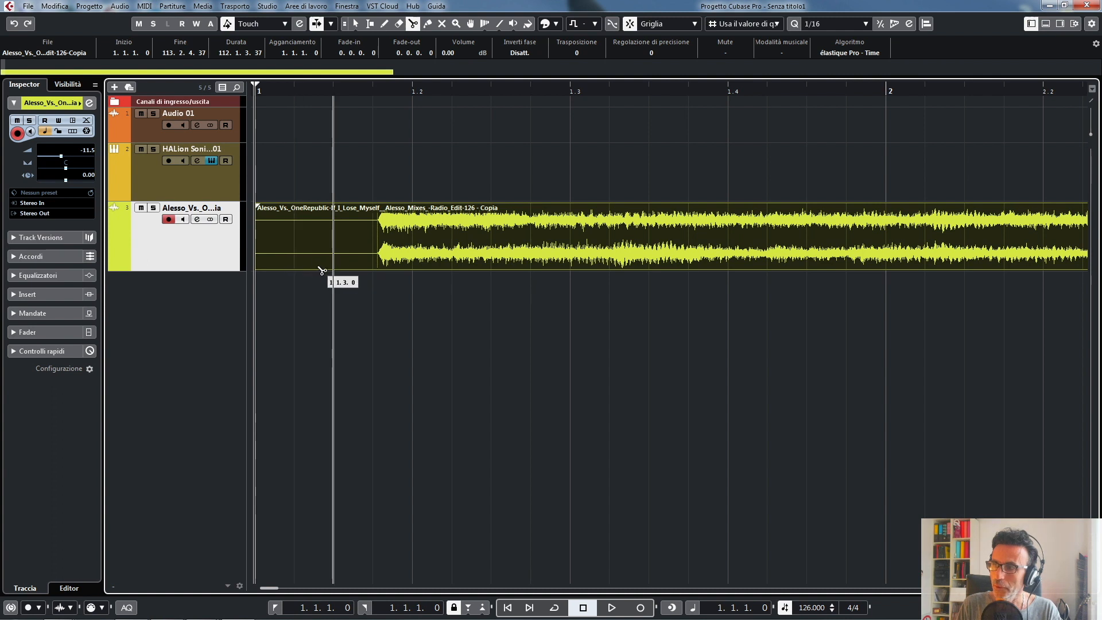
- Review the grid type options, then split the Alesso event at 1.1.4.13 with snapping off, just before the music begins
click(778, 24)
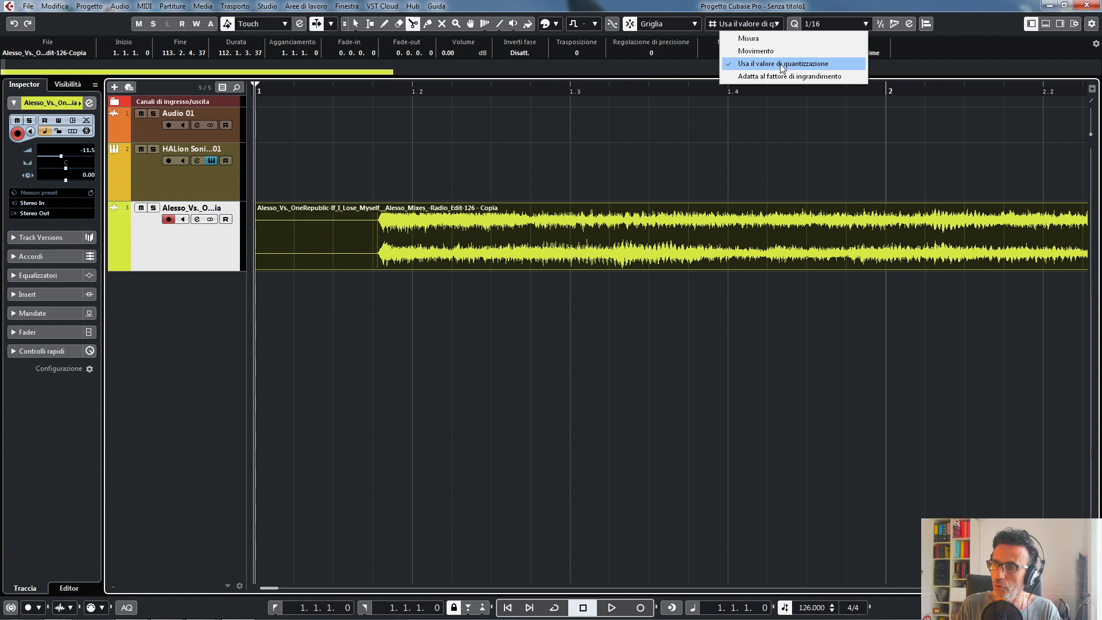
click(768, 133)
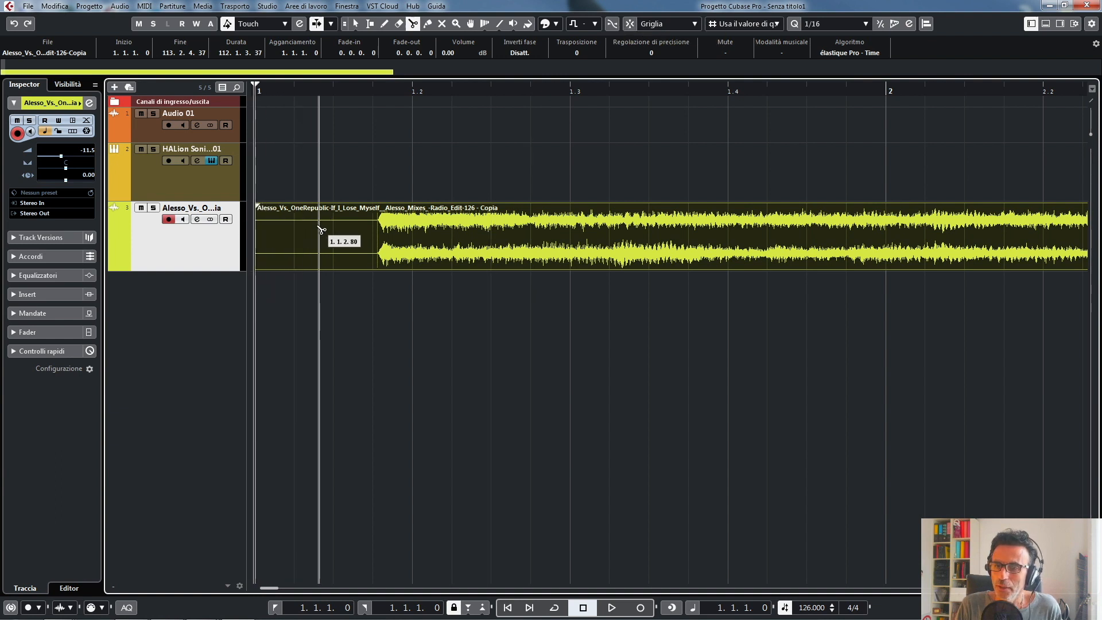
click(379, 236)
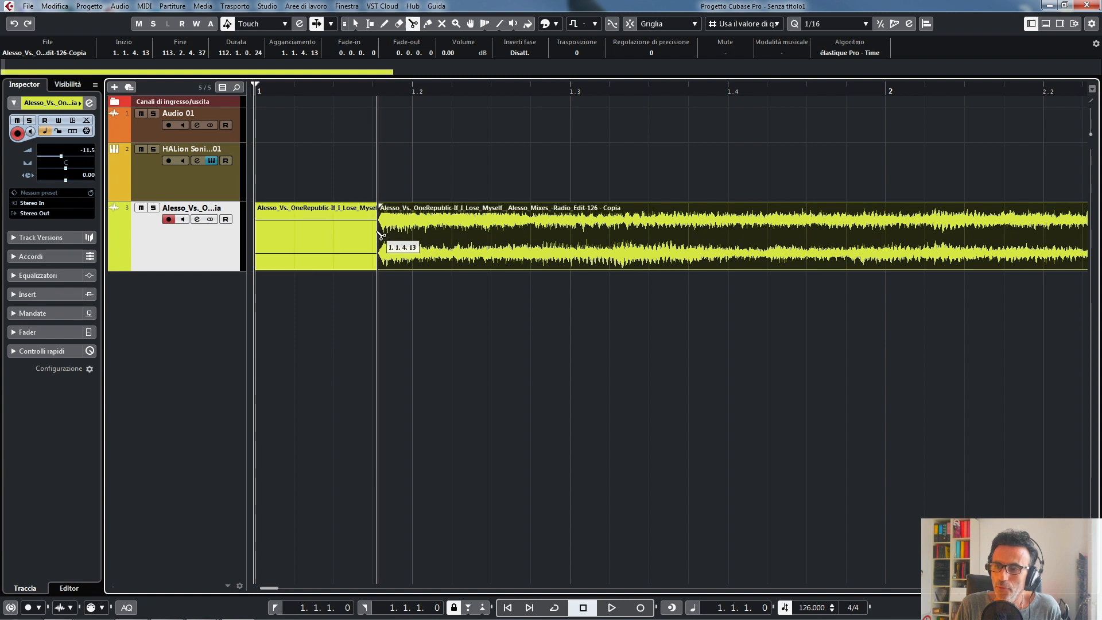
- Switch back to the Object Selection tool with normal sizing and select the silent piece at the start of the Alesso track
right_click(351, 158)
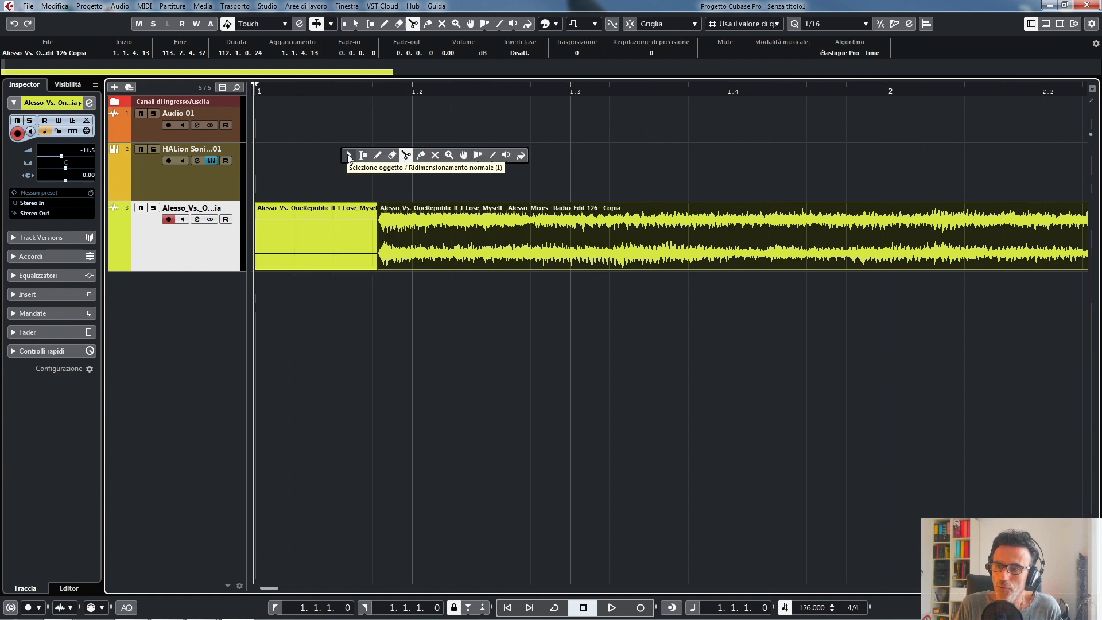
click(348, 154)
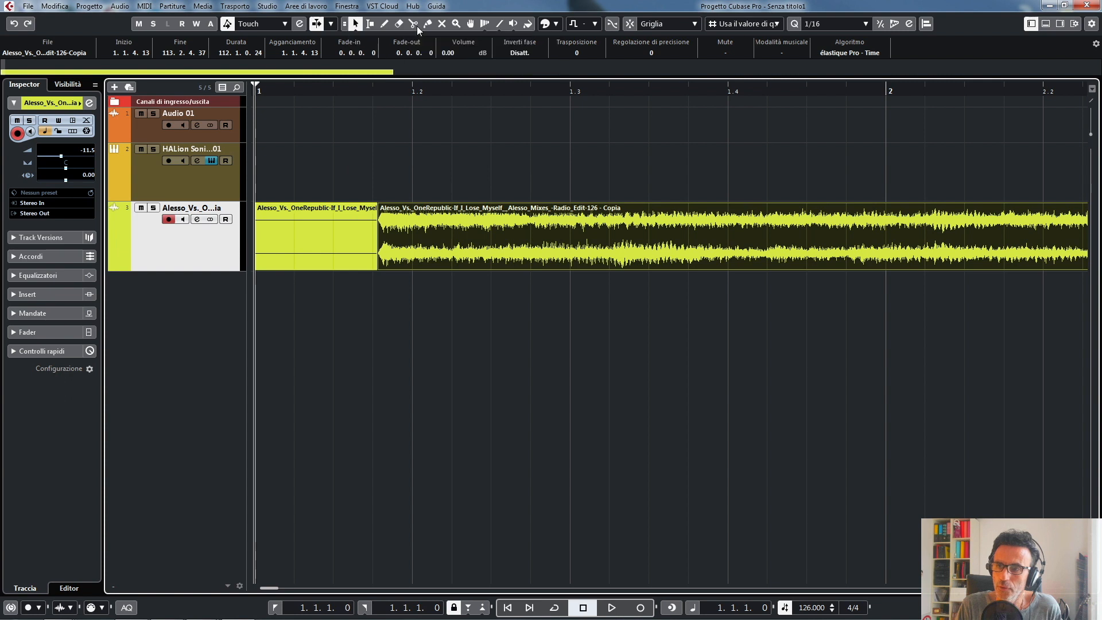
click(355, 25)
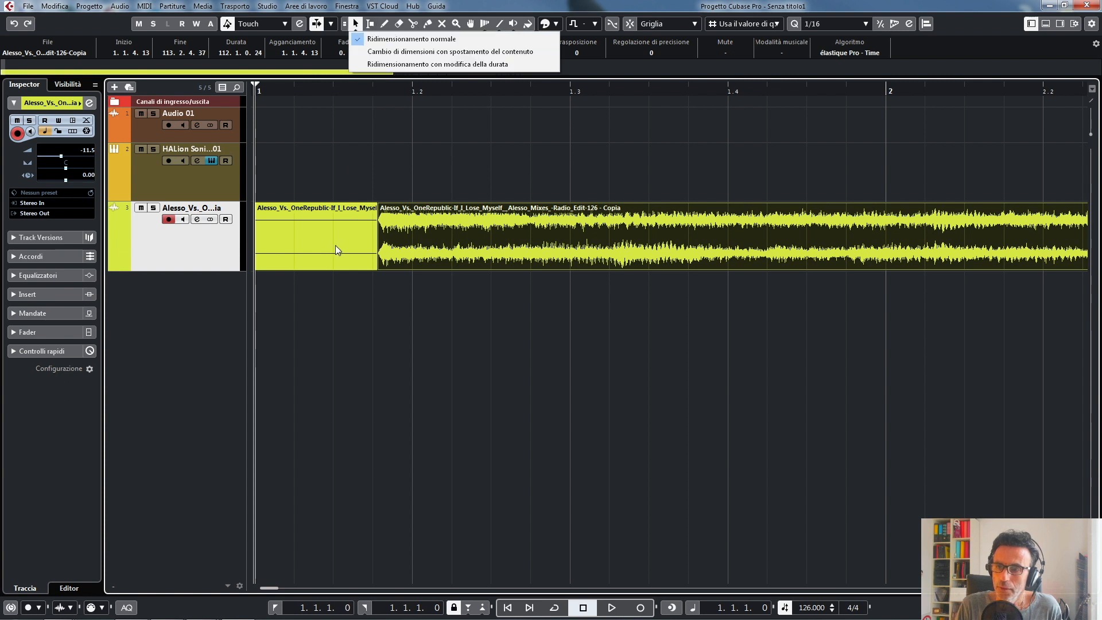
click(355, 26)
click(329, 335)
click(322, 236)
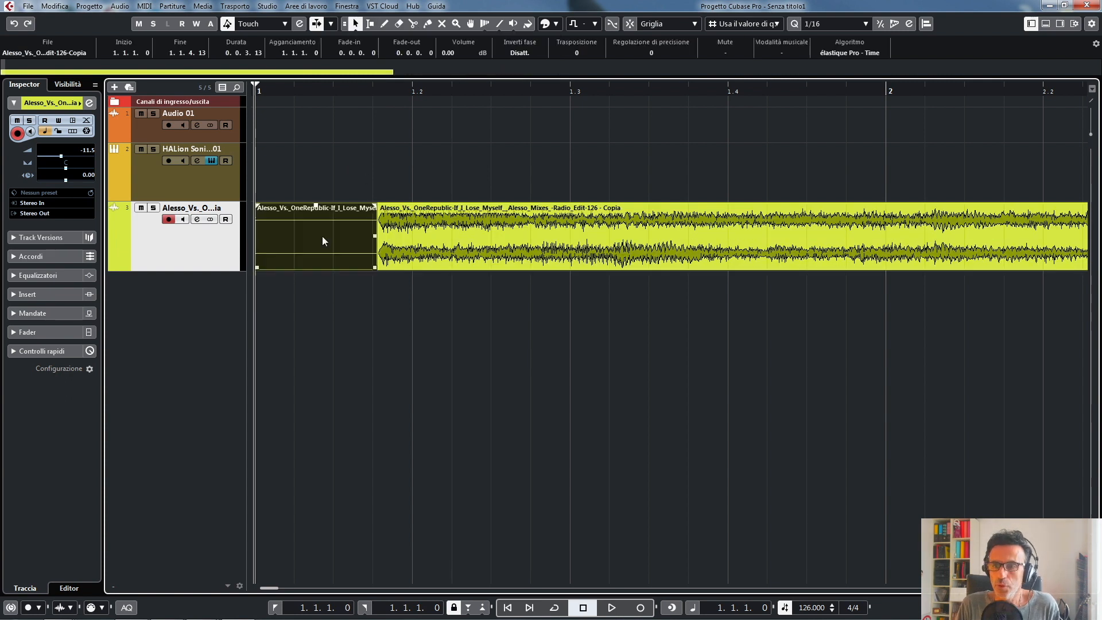
drag(322, 236, 284, 232)
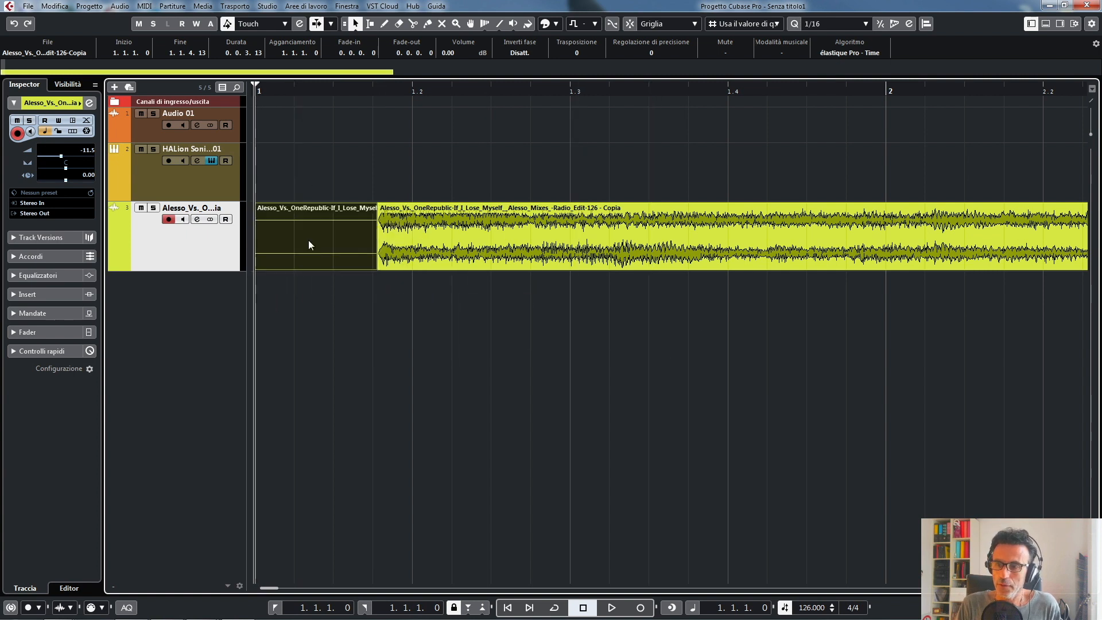
- Remove the silent piece with the Erase tool, return to the Object Selection tool and undo the removal
click(399, 24)
click(357, 233)
right_click(396, 325)
click(354, 325)
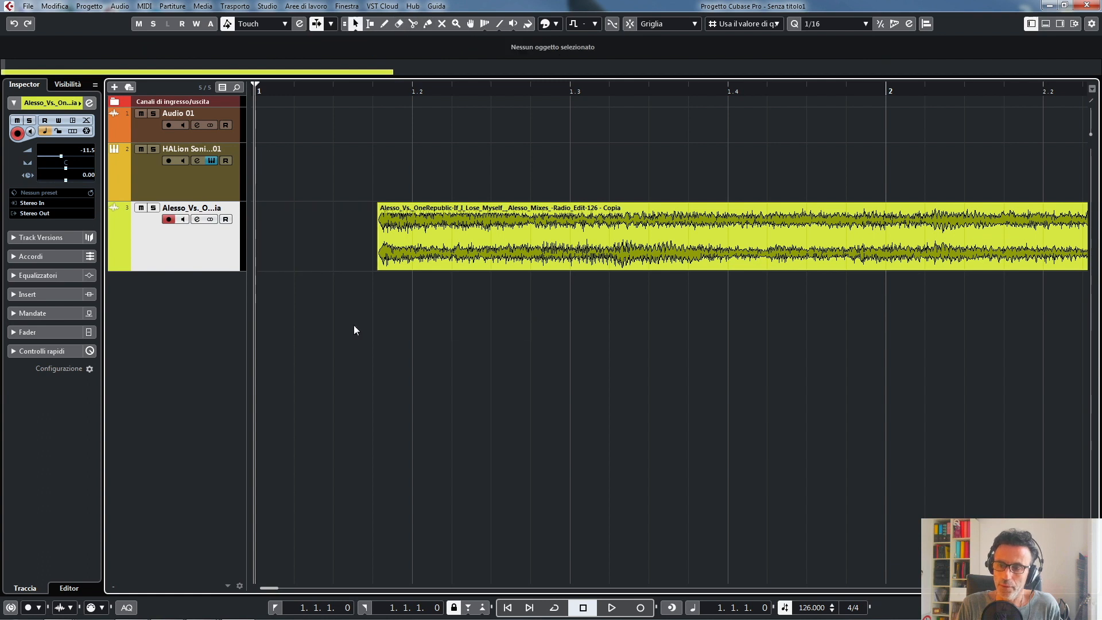
key(ctrl+z)
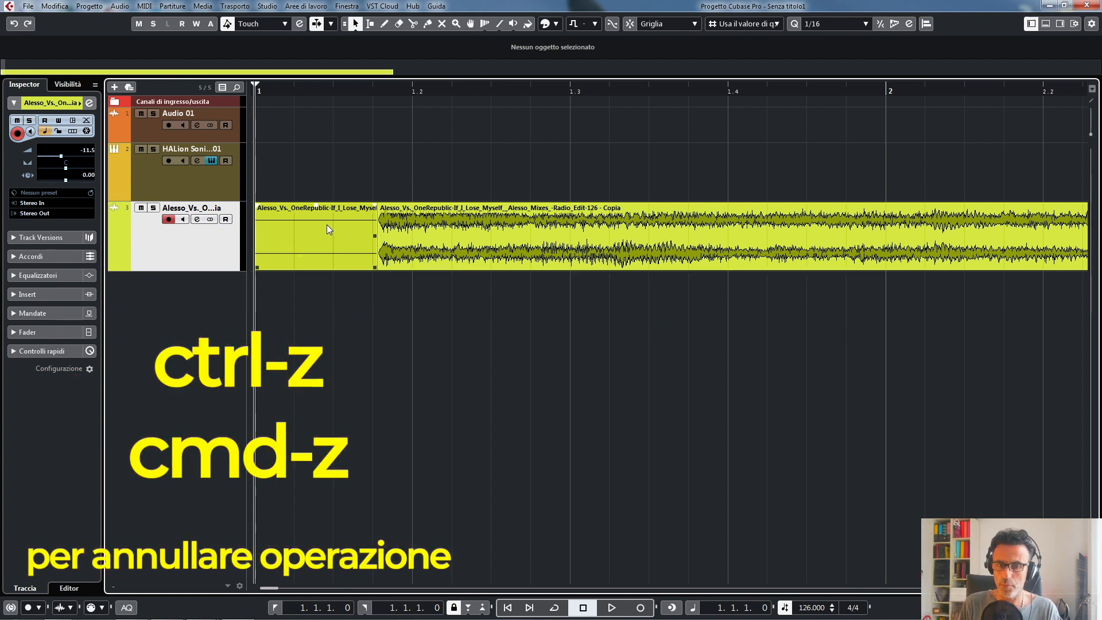
- Delete the selected silent piece and move the remaining Alesso event to the project start at 1.1.1.0
click(327, 225)
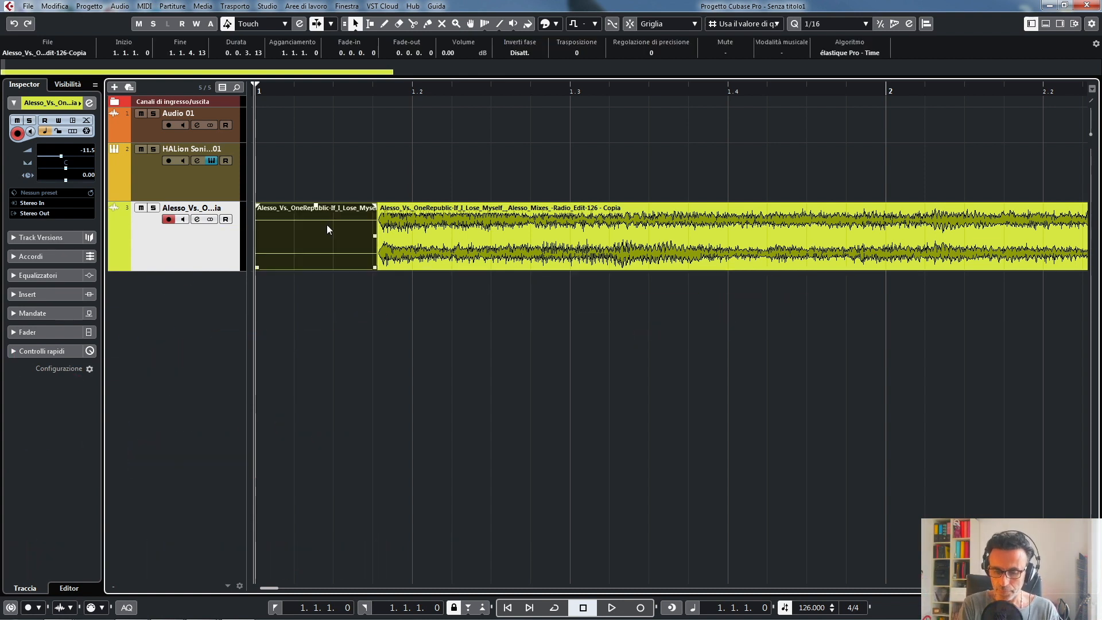
key(Delete)
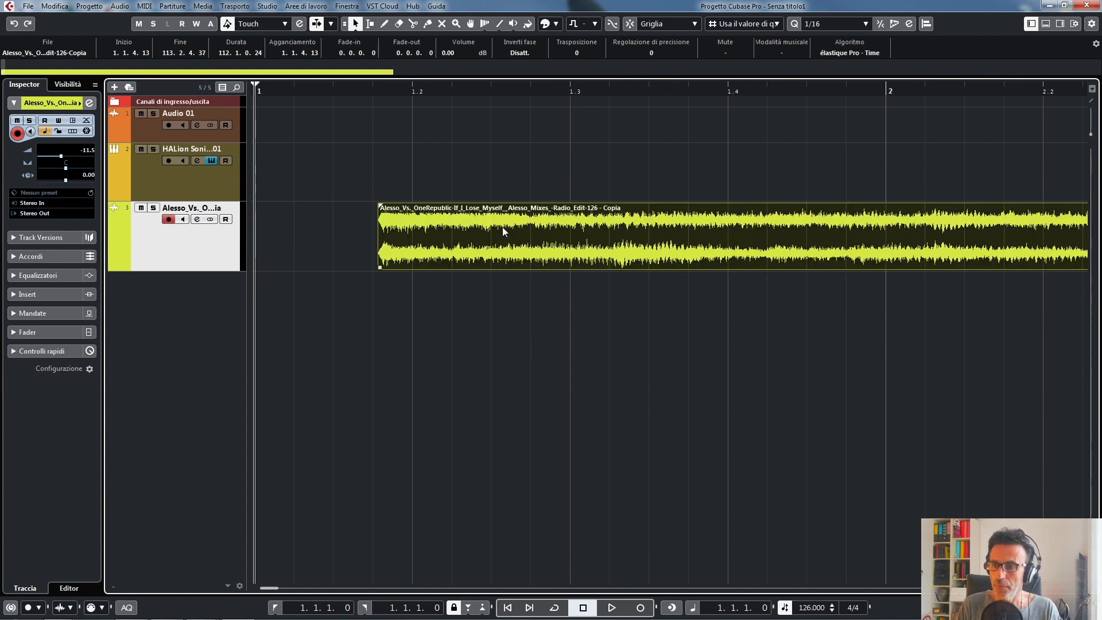
drag(502, 226, 338, 228)
drag(410, 240, 335, 235)
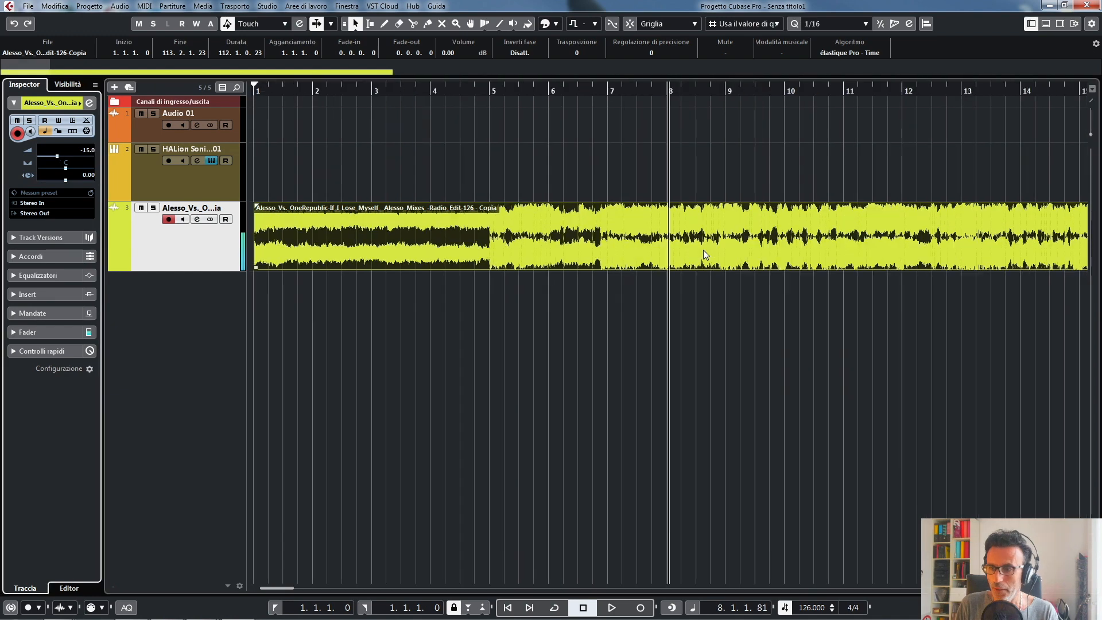
- Place the playback cursor near bar 84 and inspect up close how the waveform lines up with the bar 85 grid line
key(g)
key(g)
key(g)
key(g)
key(g)
key(g)
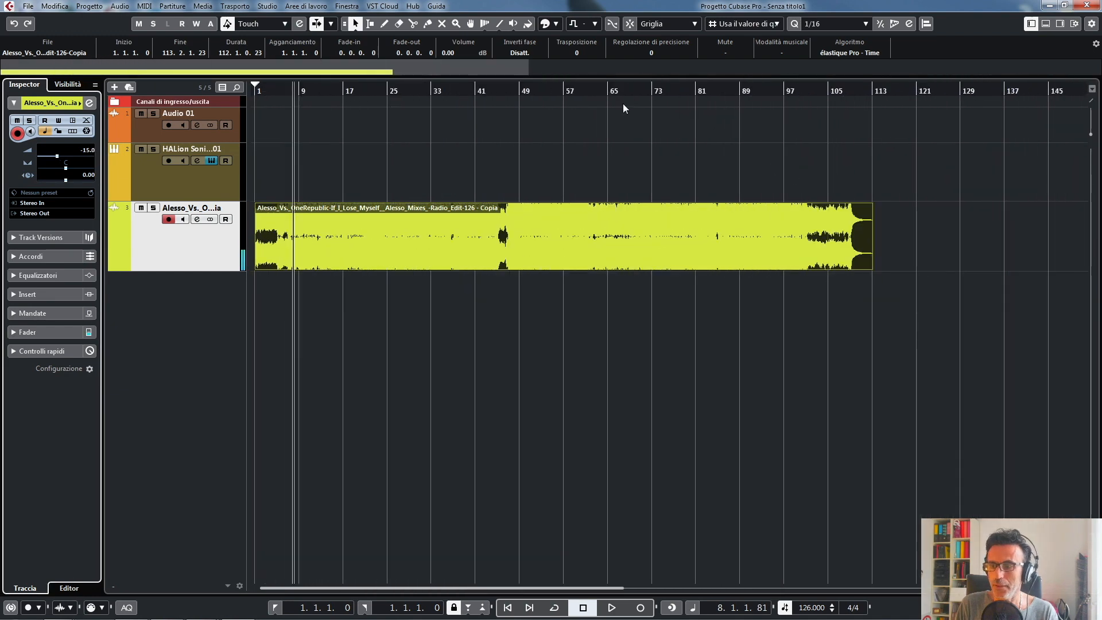
click(715, 88)
key(h)
key(h)
key(h)
key(h)
key(h)
key(h)
key(h)
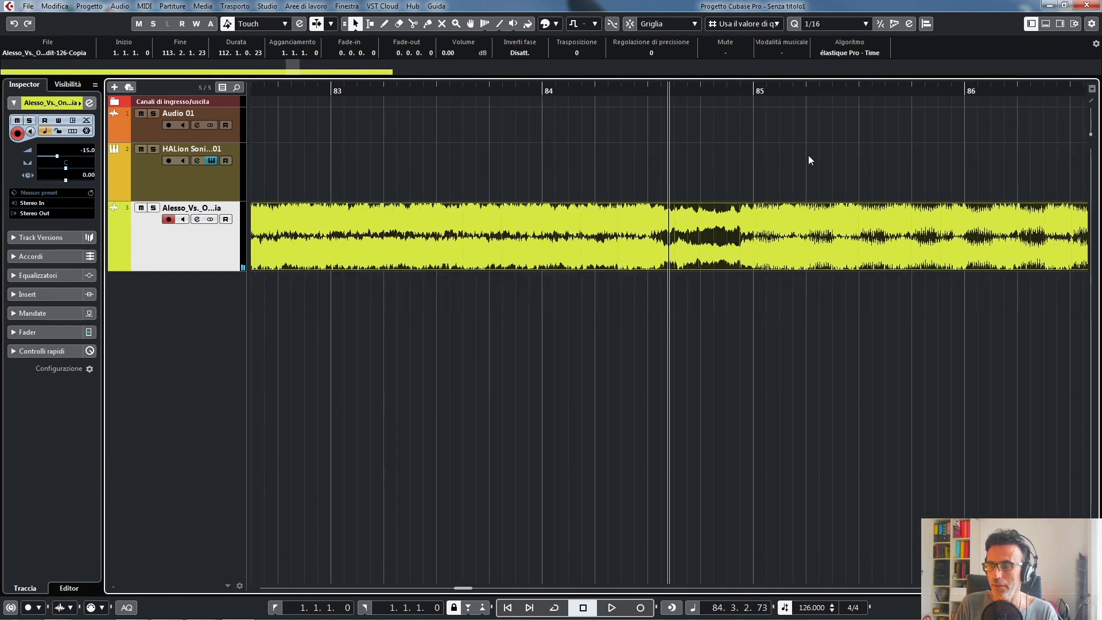
key(h)
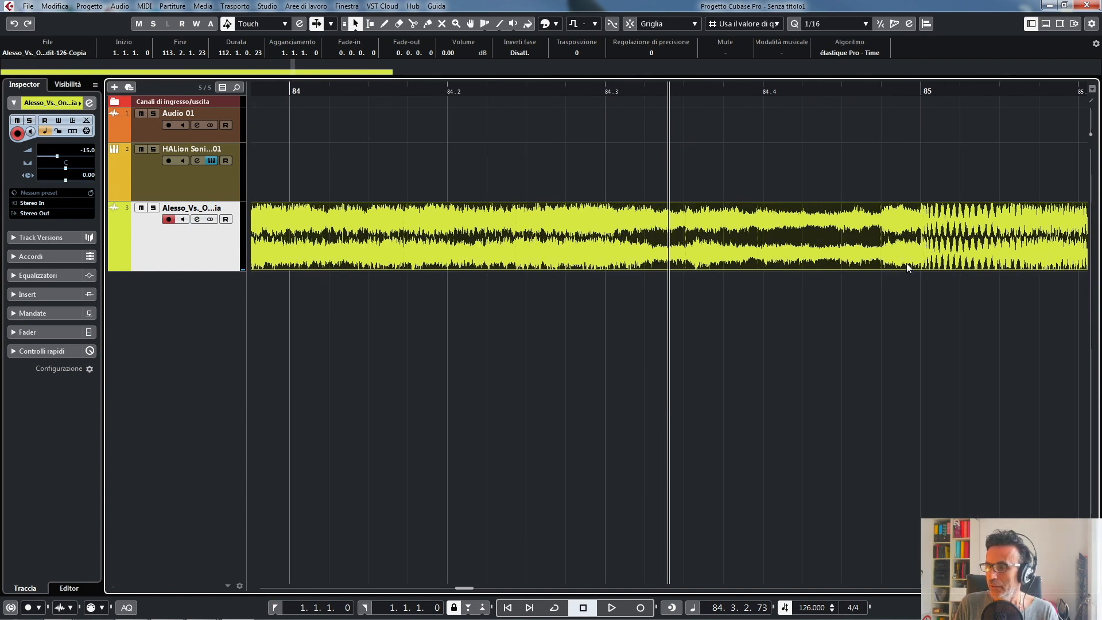
- Place the playback cursor near bar 98 and inspect up close how the waveform lines up with the bar 100 and 101 grid lines
key(g)
key(g)
key(g)
key(g)
key(g)
key(g)
key(g)
key(g)
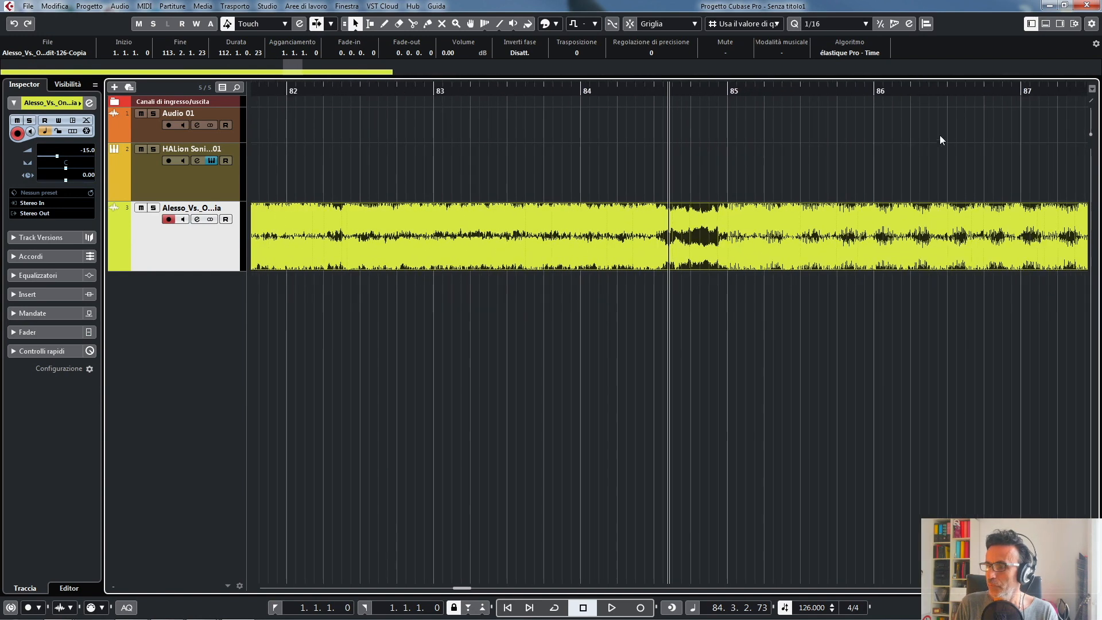
key(g)
key(g)
key(g)
key(g)
key(g)
key(g)
key(g)
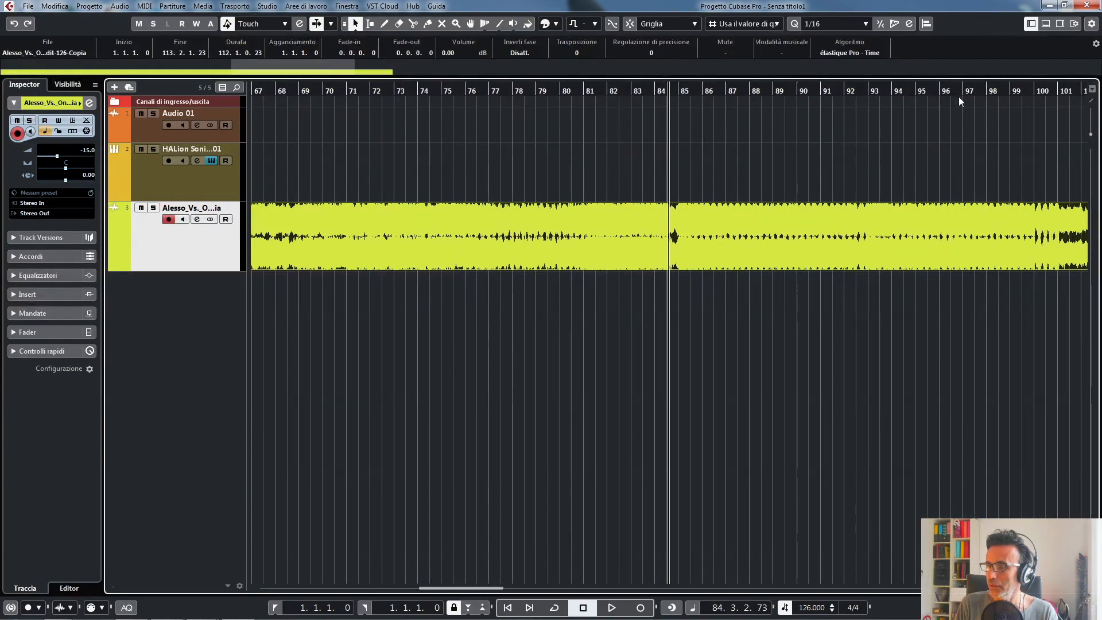
key(g)
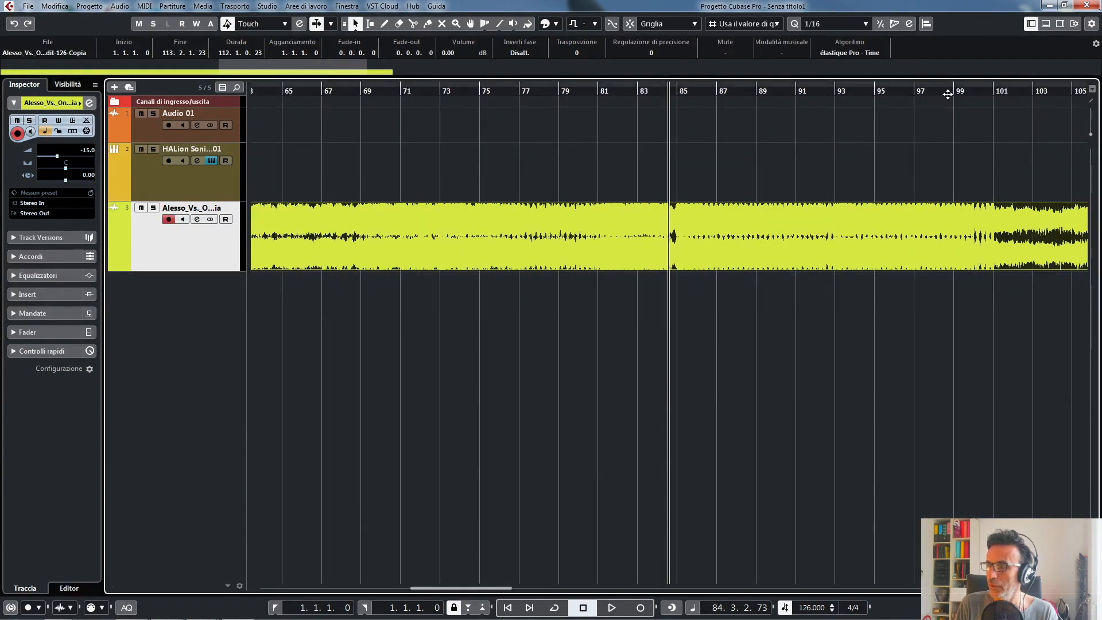
click(948, 89)
key(h)
key(h)
key(h)
key(h)
key(h)
key(h)
key(h)
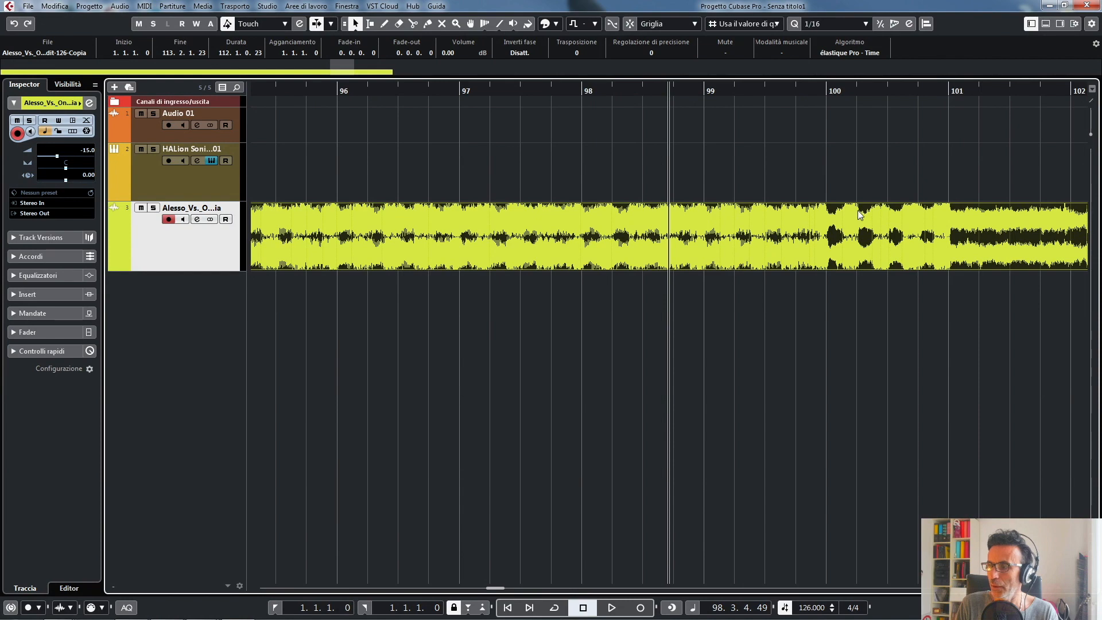
- Bring the whole Alesso event back into view and return the playback cursor to the project start
key(g)
key(g)
key(g)
key(g)
key(g)
key(g)
key(g)
key(g)
key(g)
key(g)
key(g)
key(g)
key(g)
key(g)
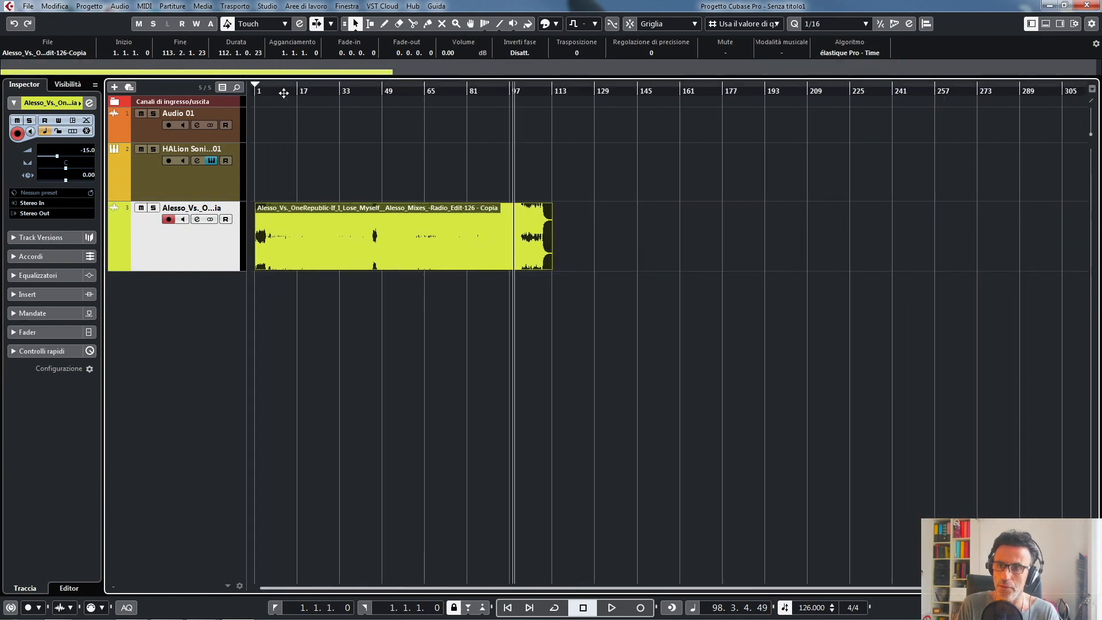
key(Home)
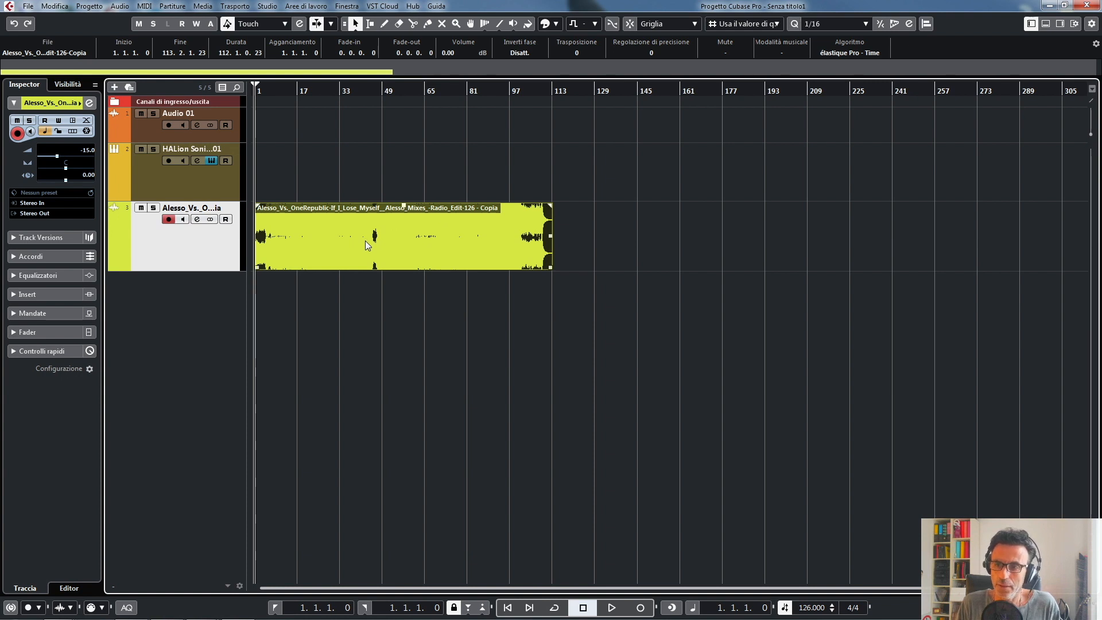
- Compare the Audio 01 and HALion Sonic tracks by selecting each, and bring up the HALion Sonic SE instrument window
click(223, 184)
click(232, 126)
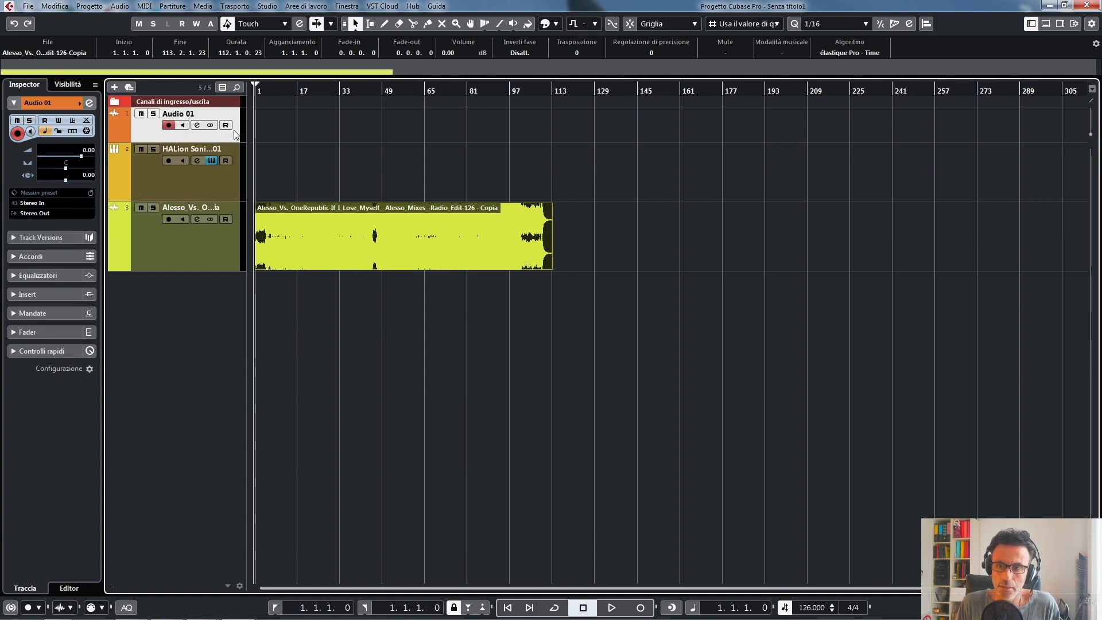
click(222, 188)
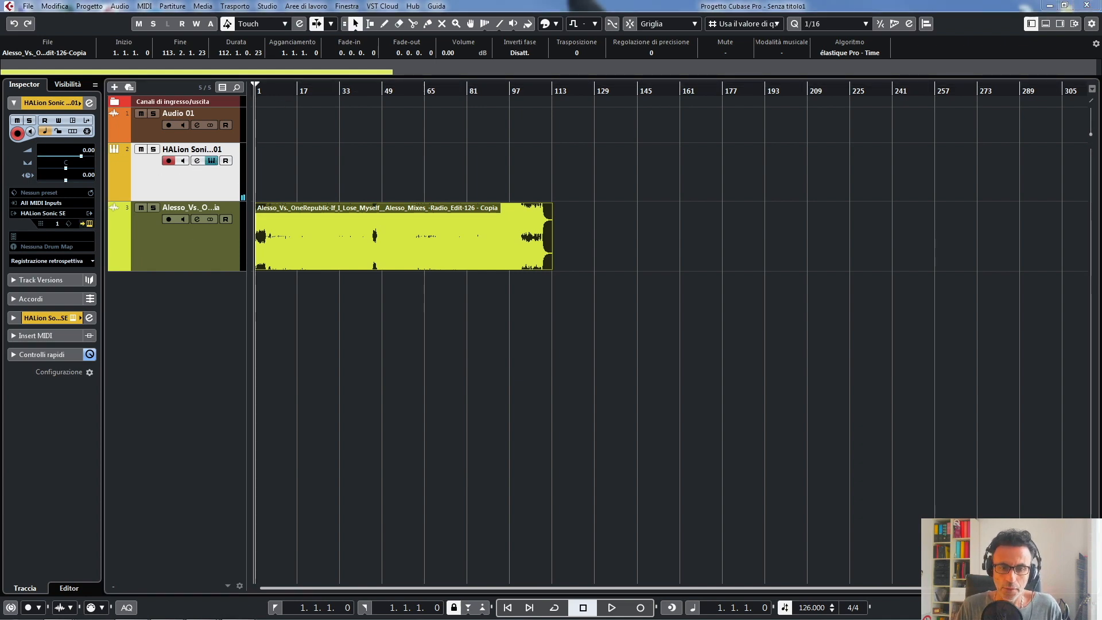
drag(0, 172, 731, 165)
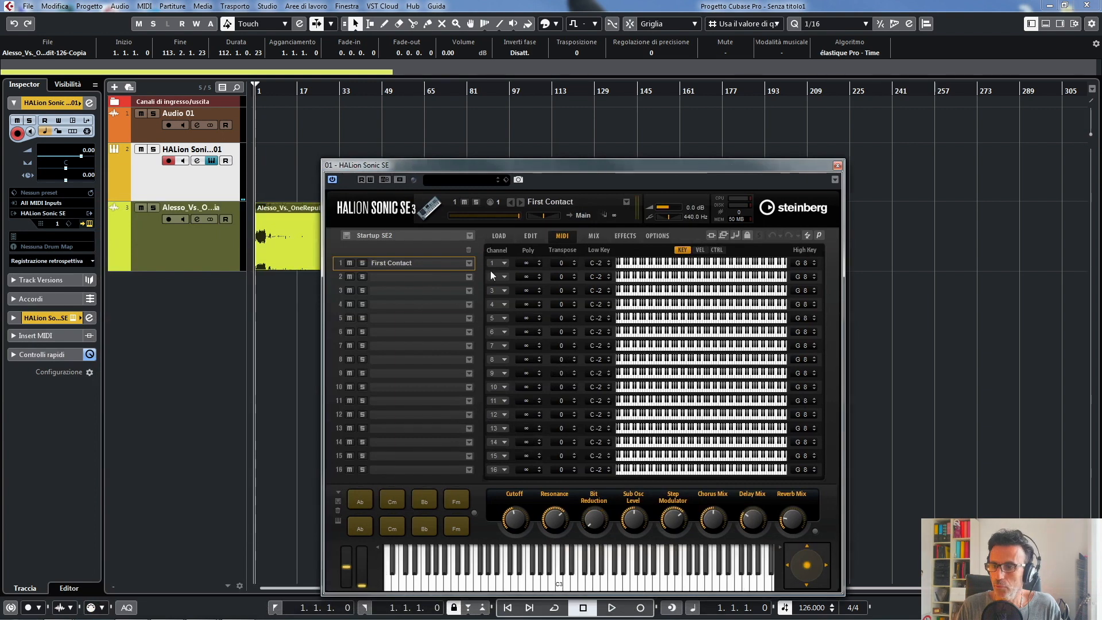
- Load the Accented Double Bass program from the A. Bass subcategory into slot 1 of HALion Sonic SE
click(472, 265)
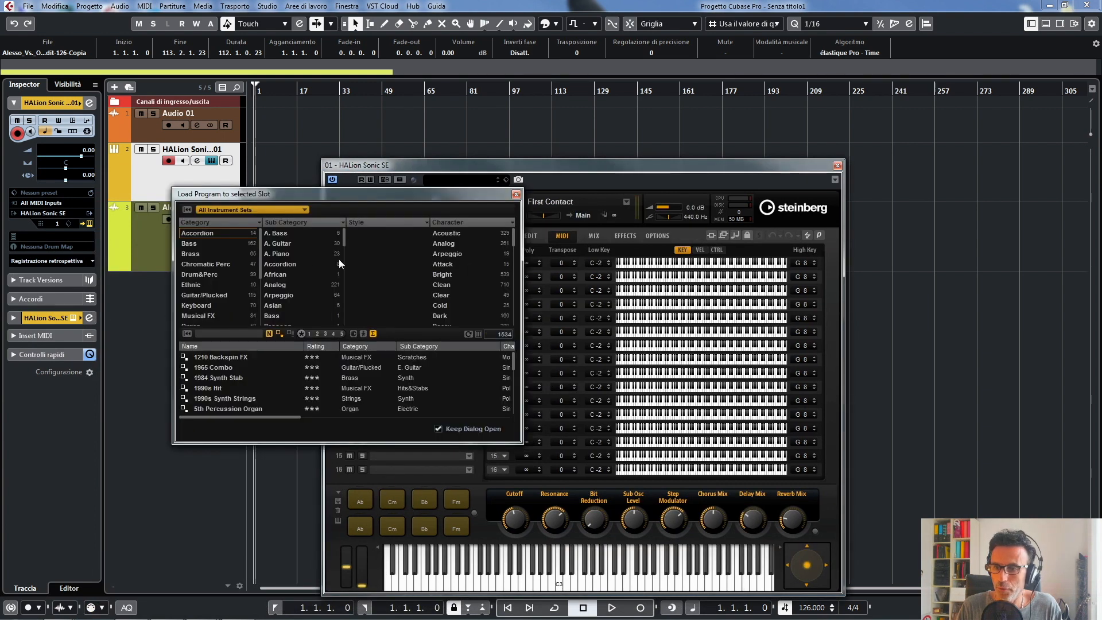
click(290, 235)
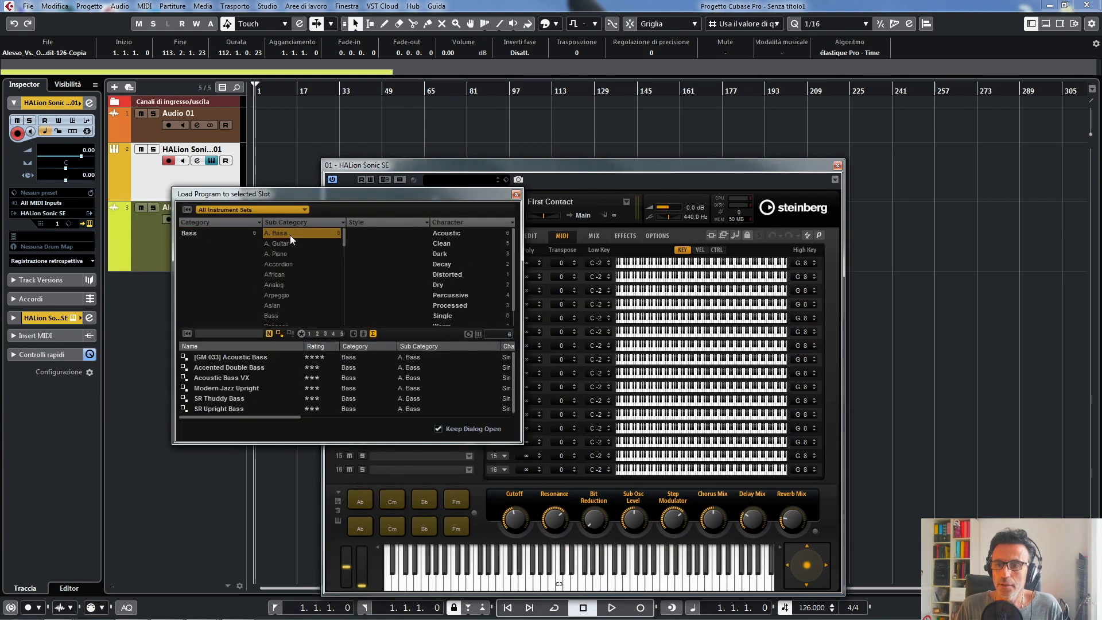
click(442, 251)
click(442, 250)
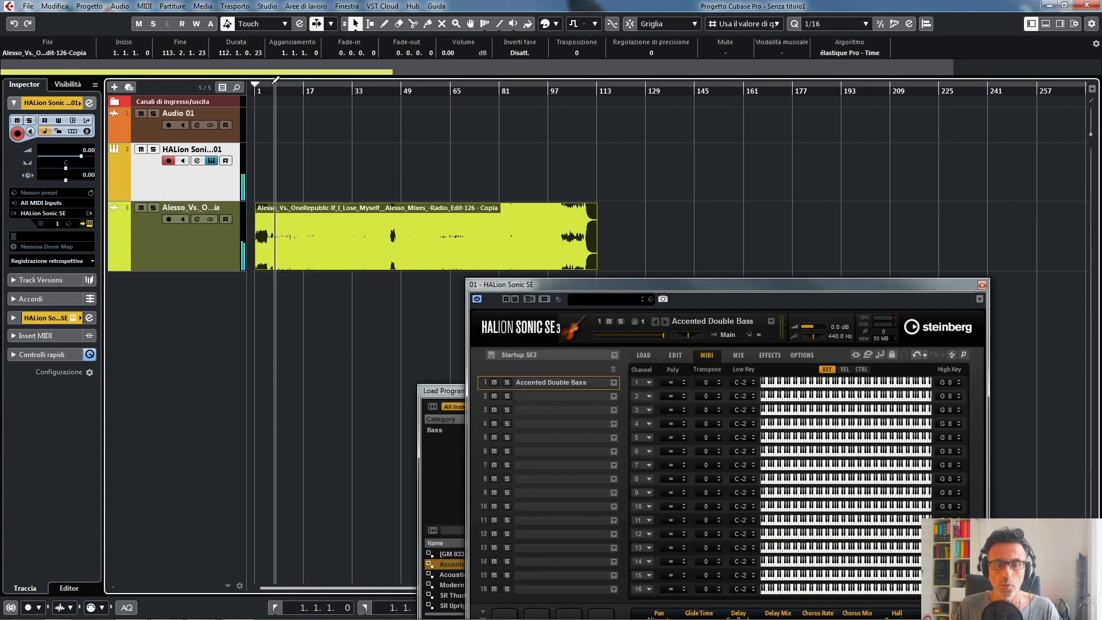
drag(264, 87, 255, 87)
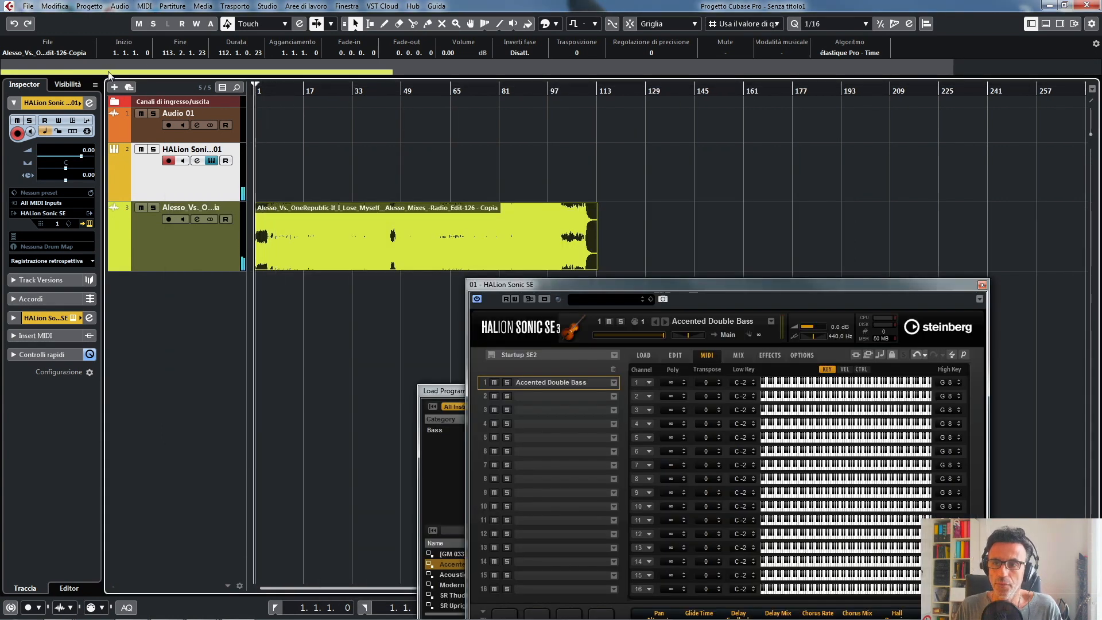